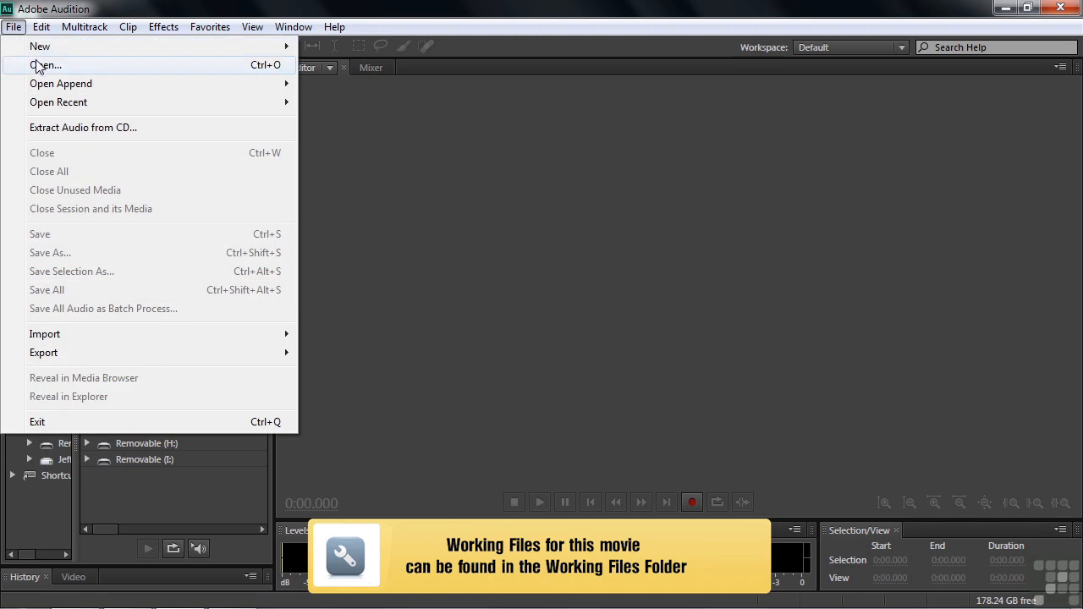
Open the narration files gettysburg-1.wav through gettysburg-6.wav from the narrations folder
click(389, 208)
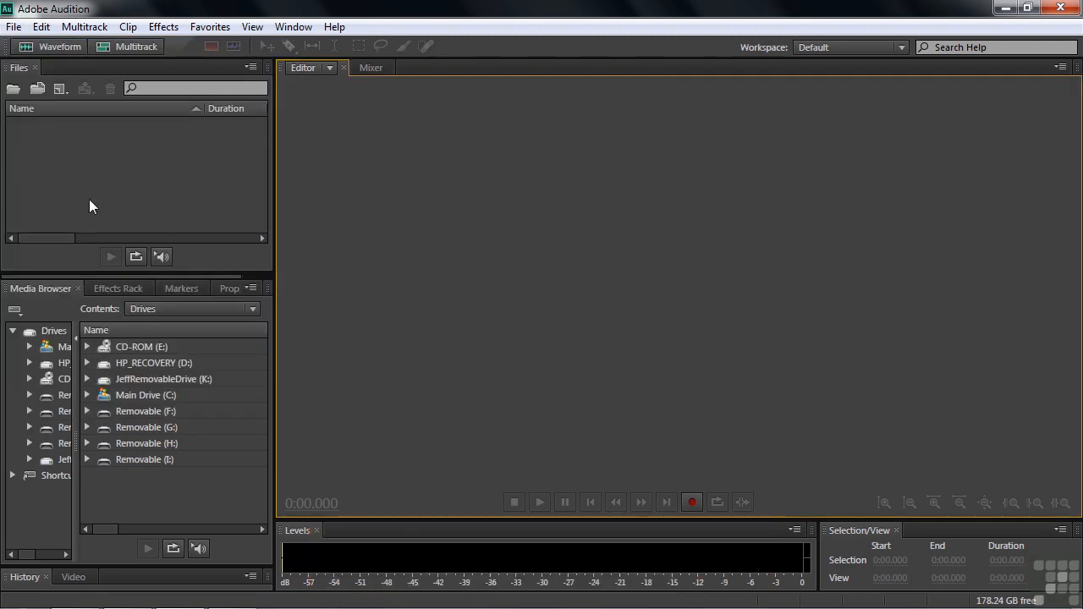
double_click(53, 167)
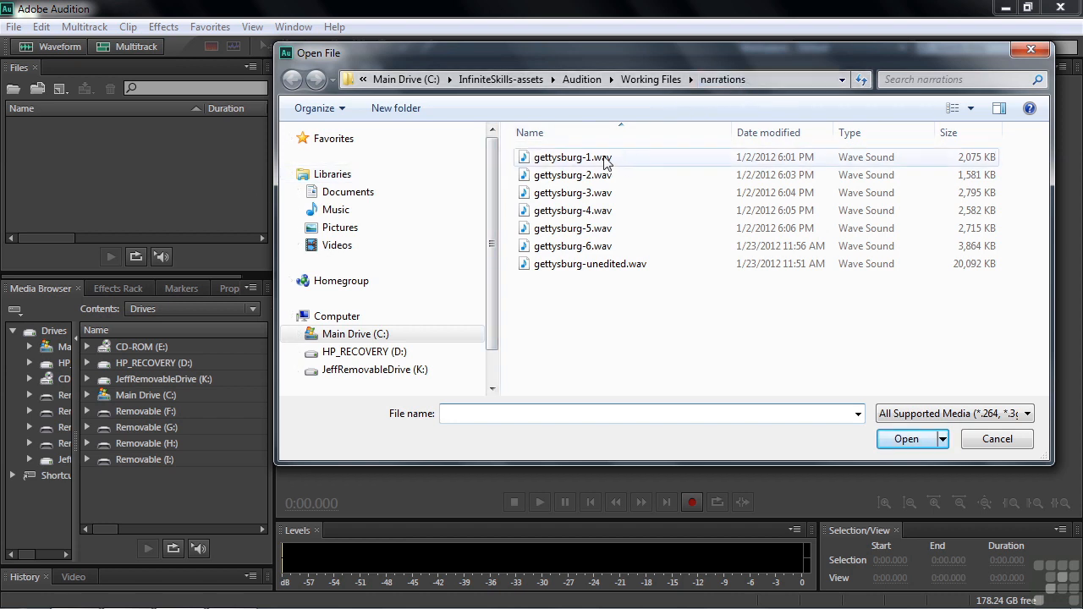
click(538, 162)
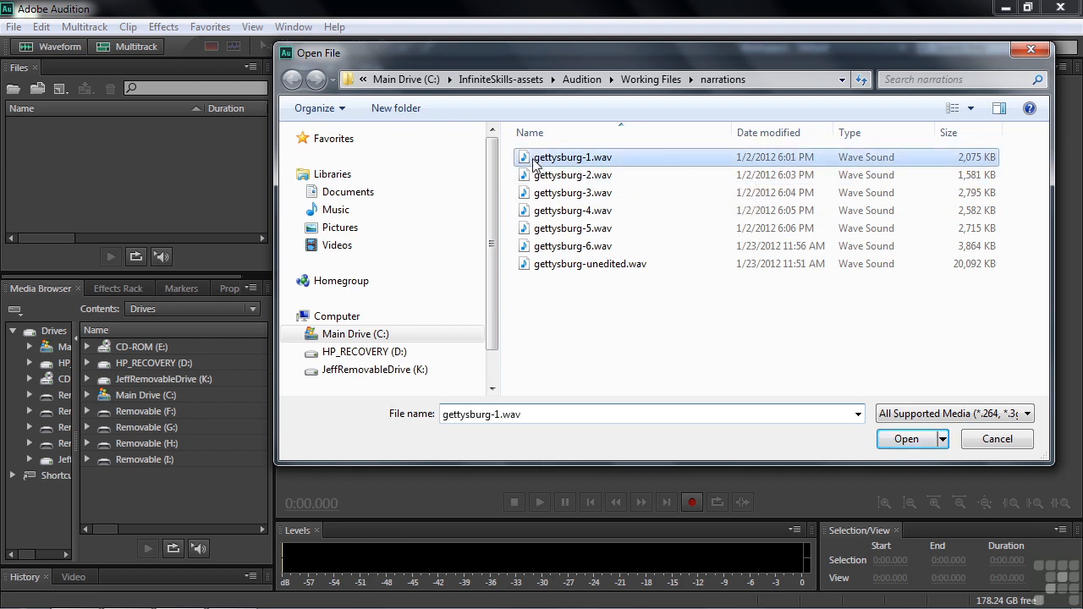
shift+click(538, 248)
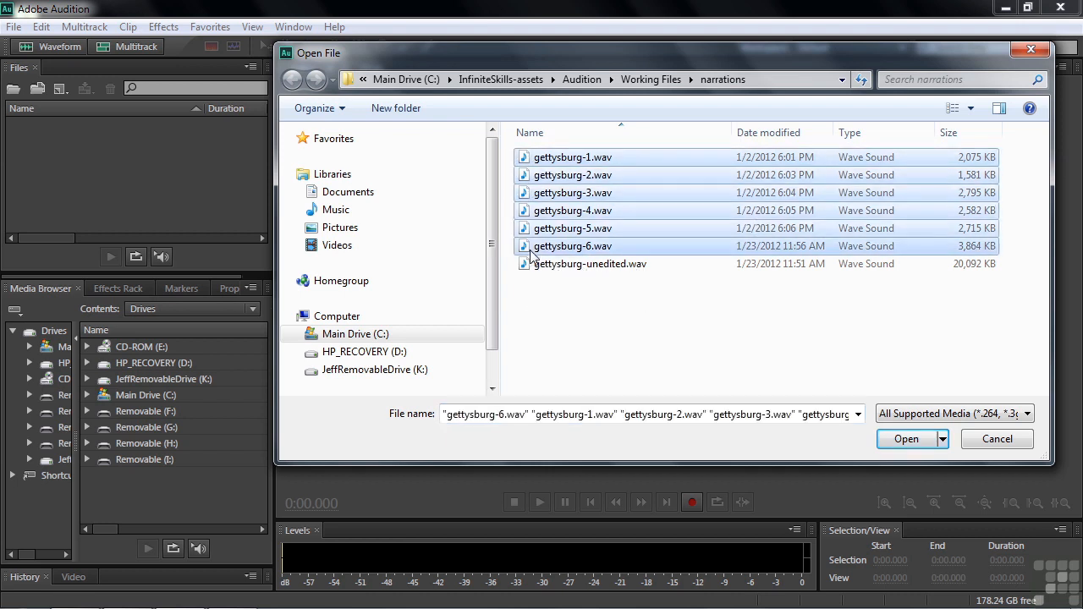
click(905, 440)
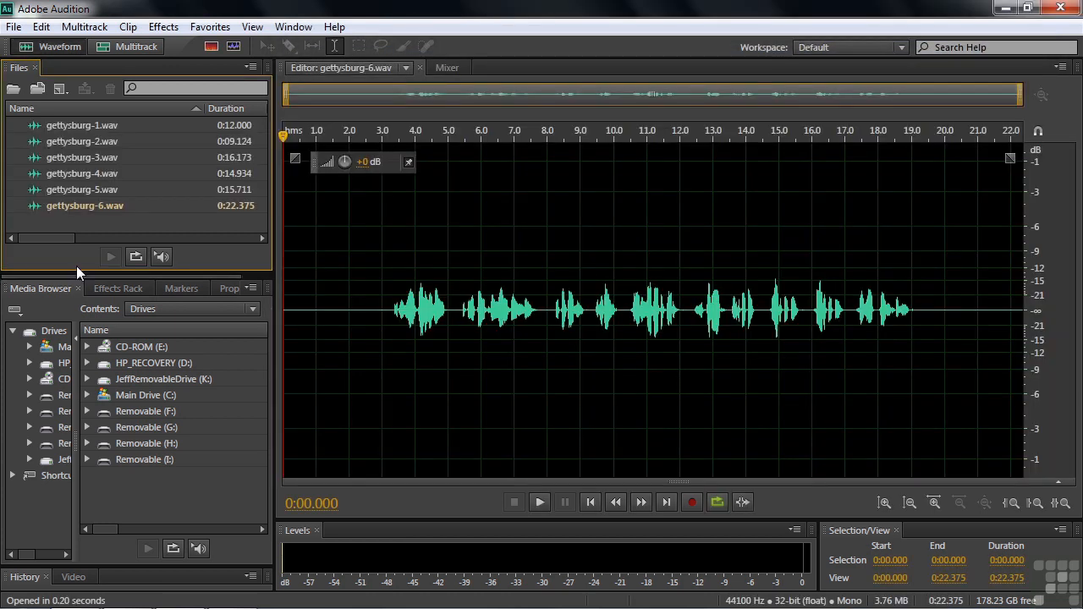
Open the files from Back vox 1.wav through hi-hat.wav in the "Just Too Hard to Find" folder under Working Files > music
double_click(50, 224)
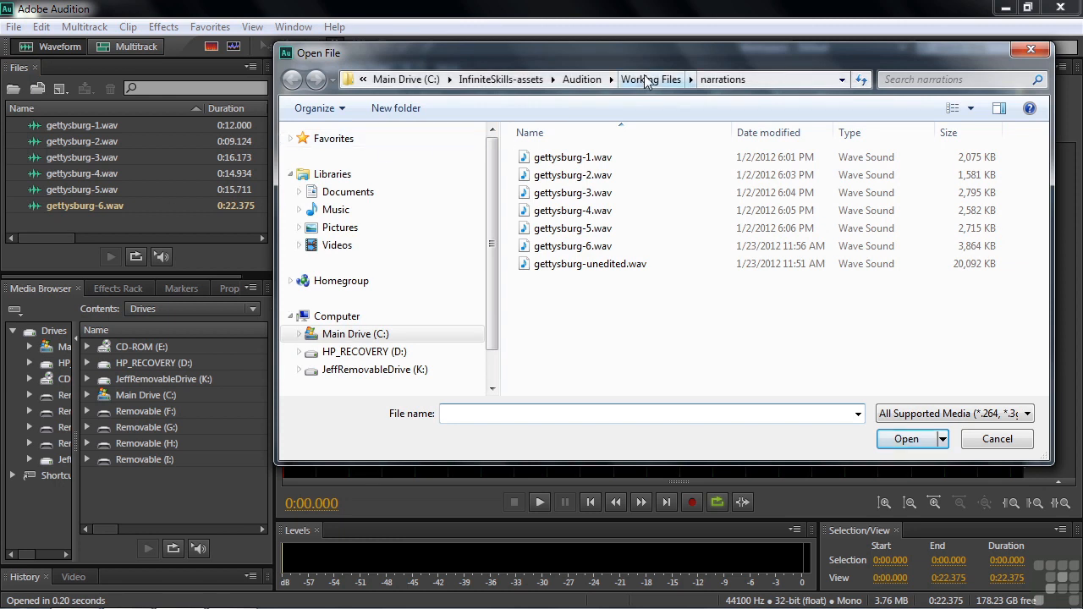
click(643, 85)
double_click(545, 193)
double_click(546, 182)
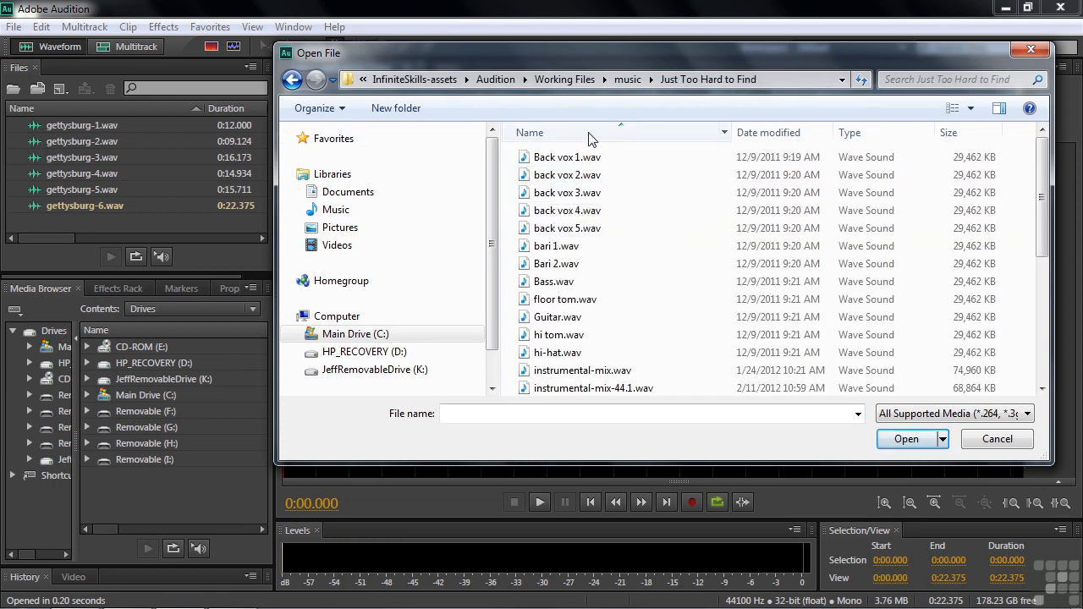
click(618, 136)
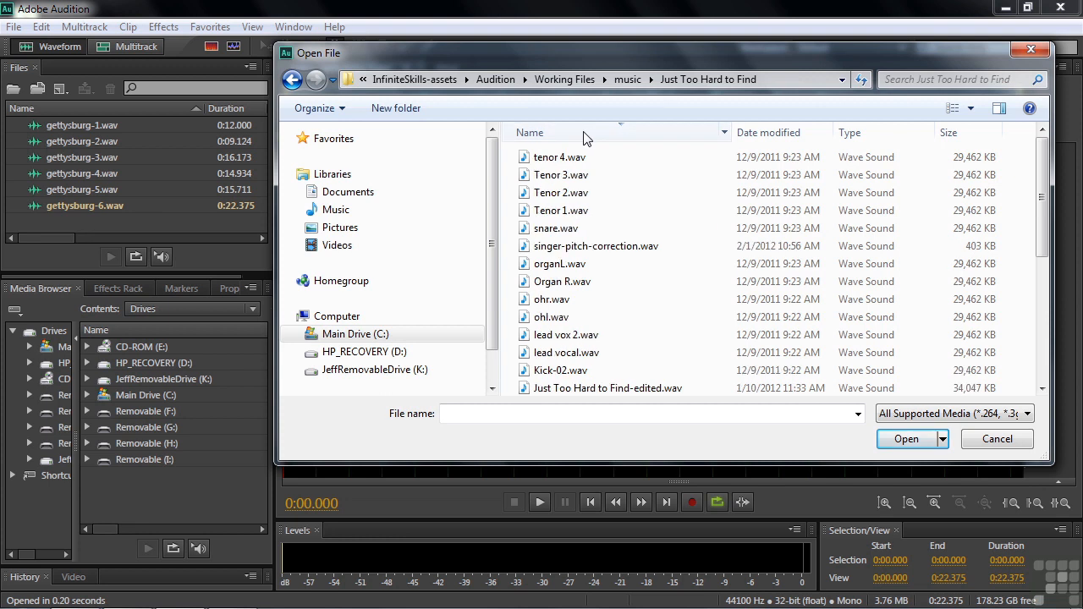
click(584, 136)
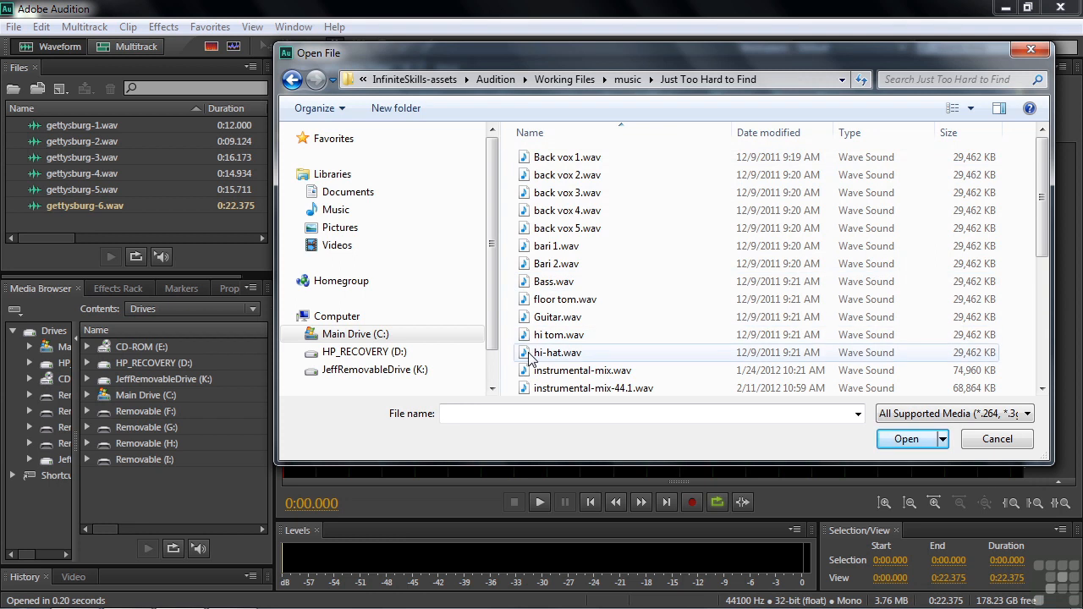
mouse_move(667, 161)
drag(654, 352, 538, 157)
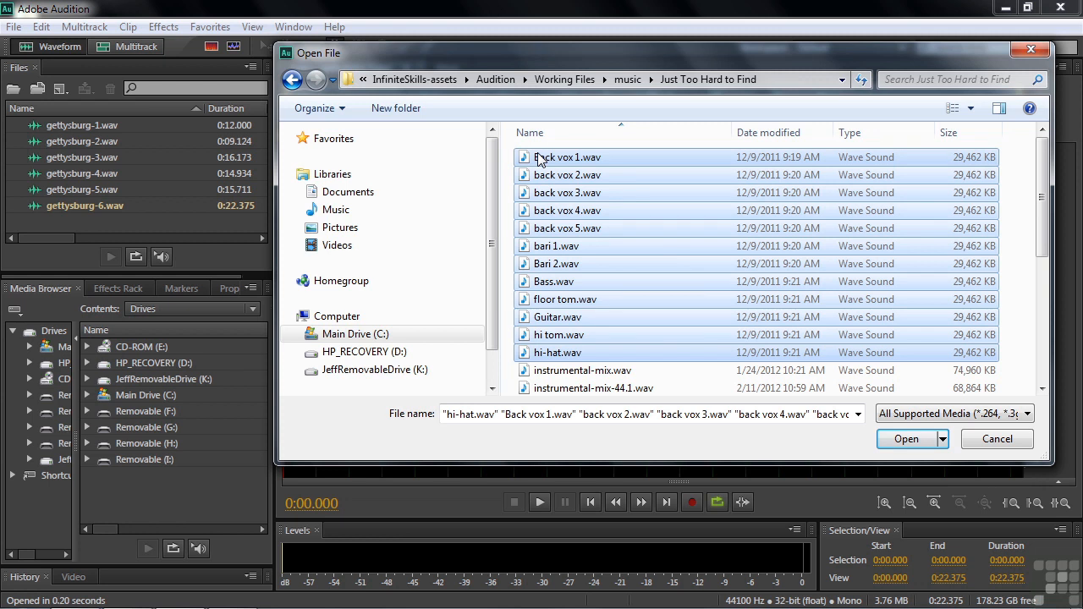
click(906, 439)
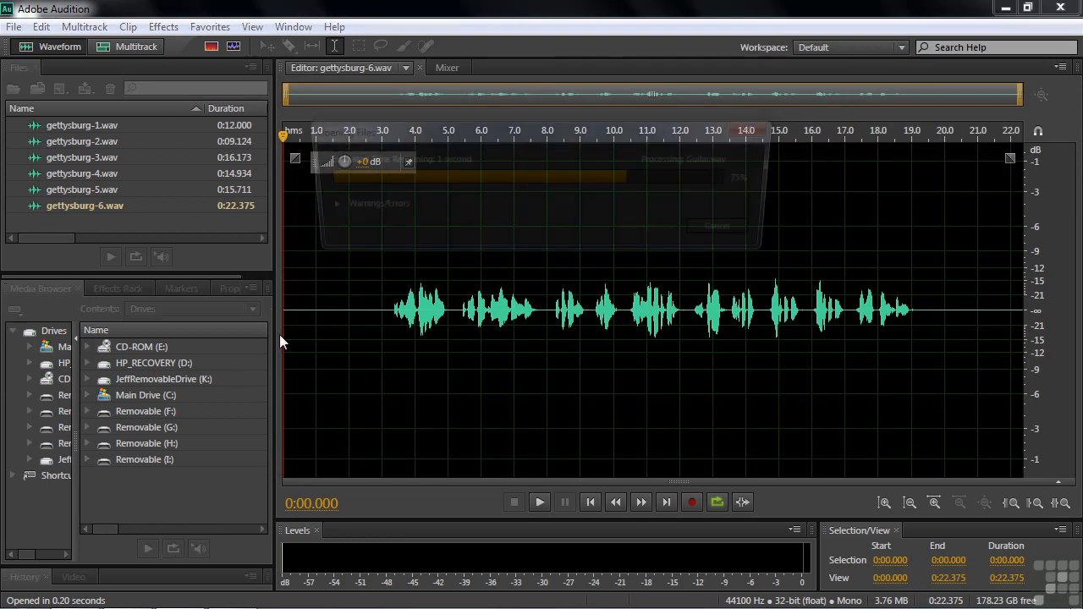
mouse_move(265, 209)
mouse_down()
mouse_move(267, 122)
mouse_move(269, 208)
mouse_up()
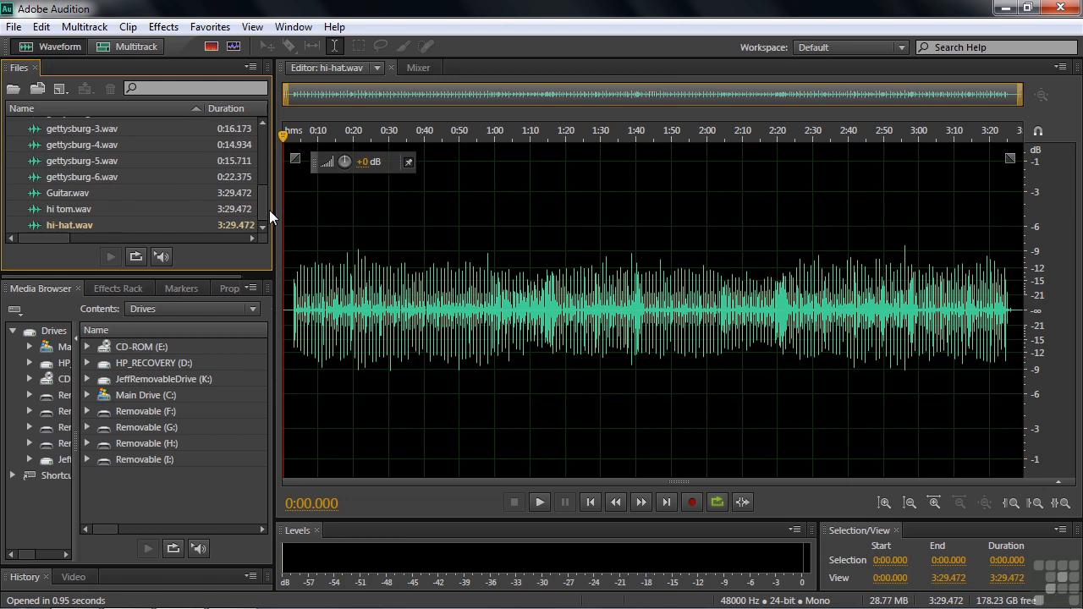
Create a new multitrack session named "Studio session" in the "My Audition exercise files" folder
click(14, 26)
mouse_move(57, 51)
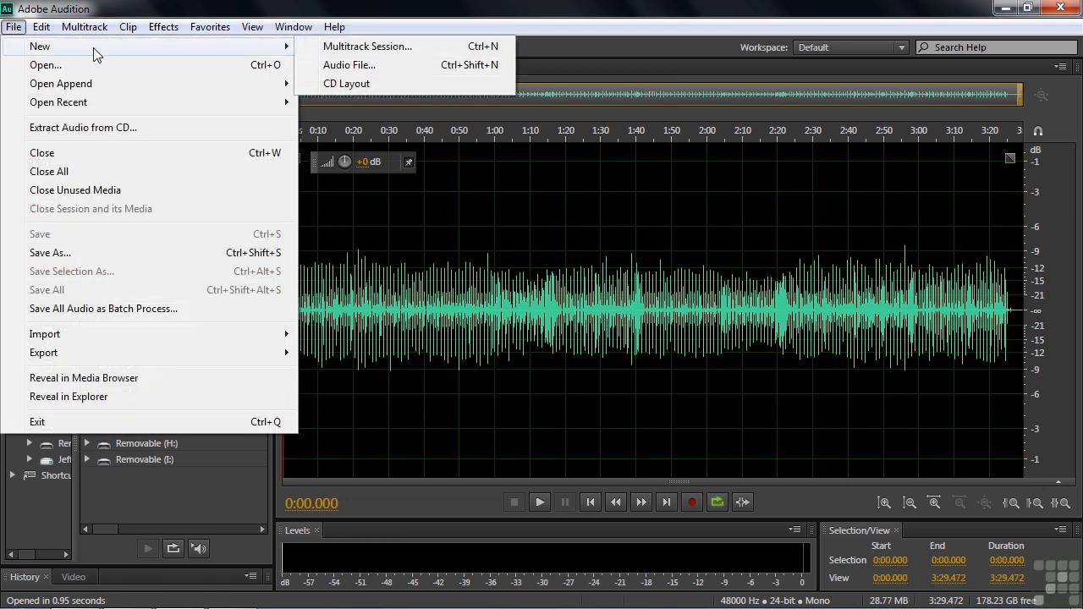
click(352, 45)
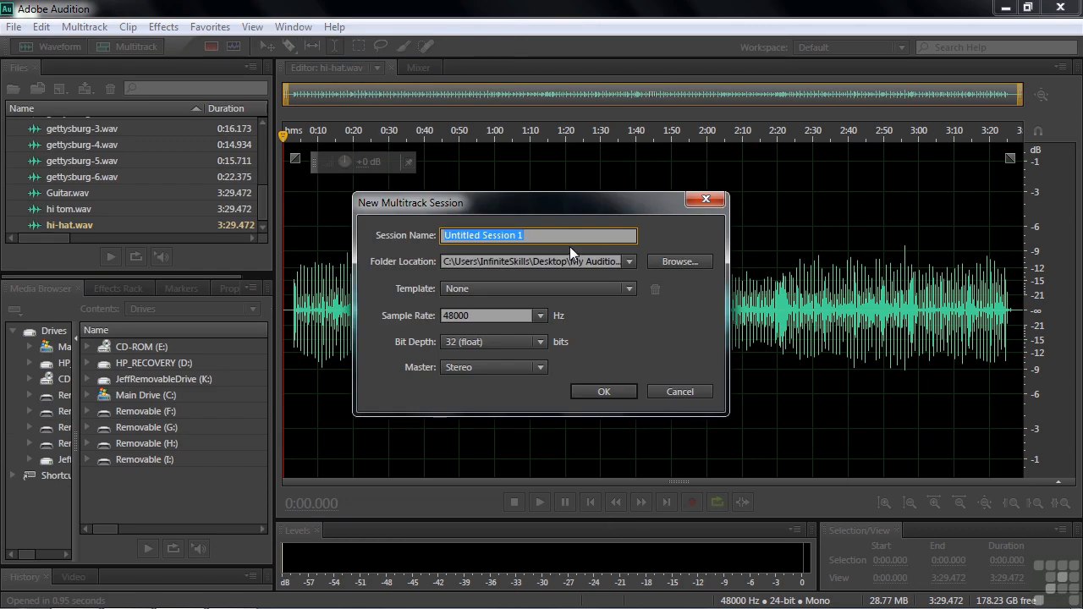
text(Studio)
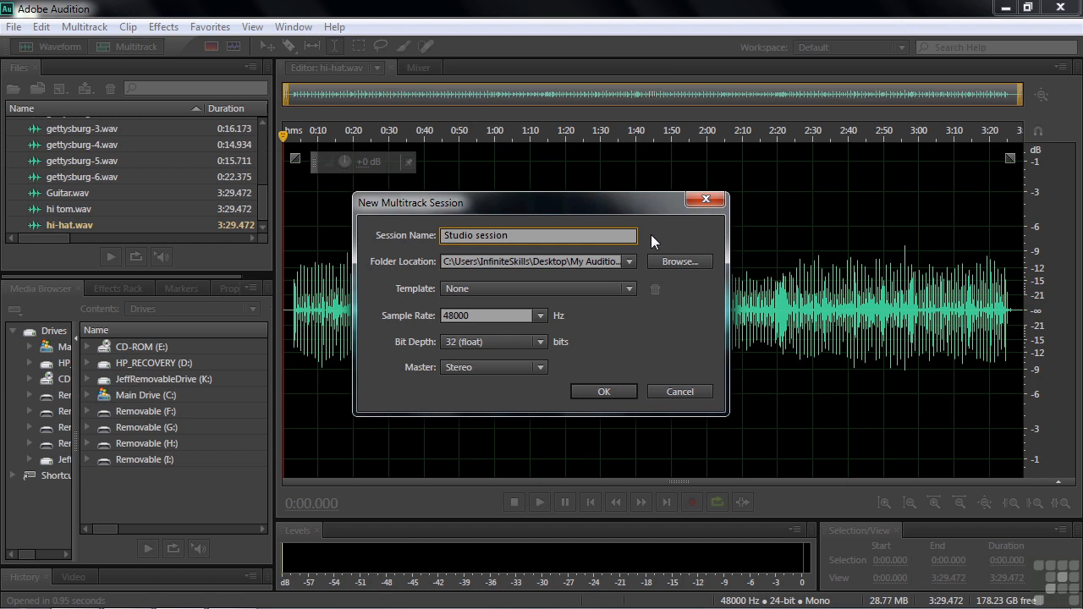
click(680, 263)
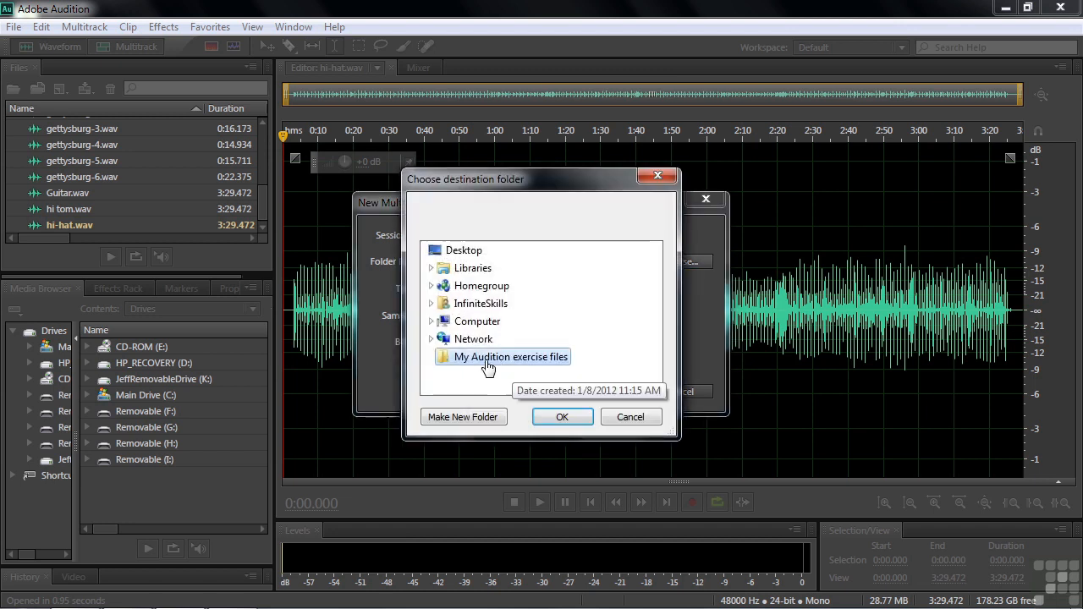
click(563, 417)
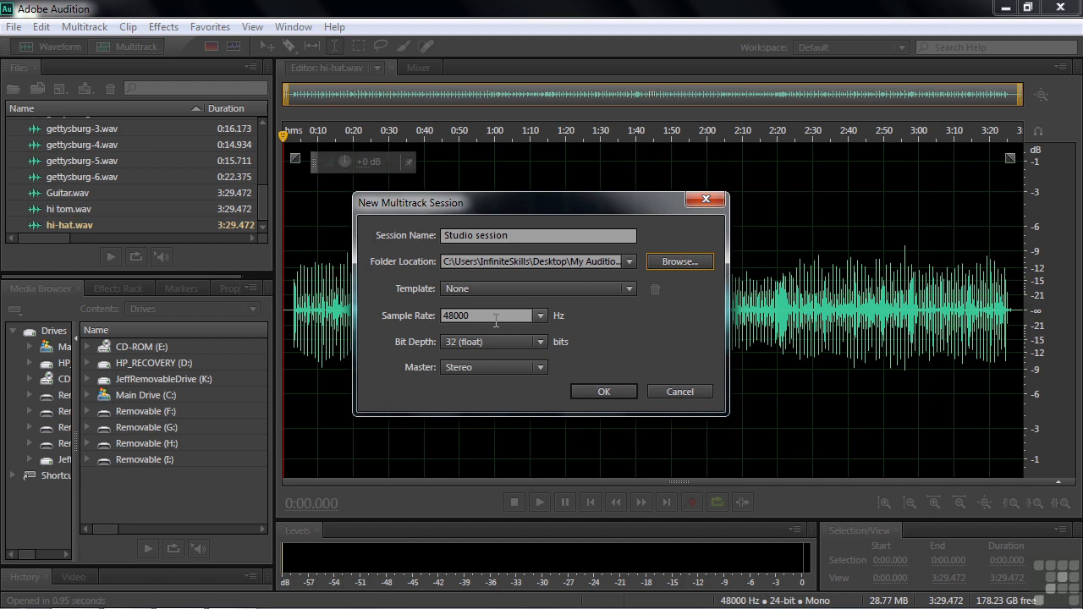
click(609, 389)
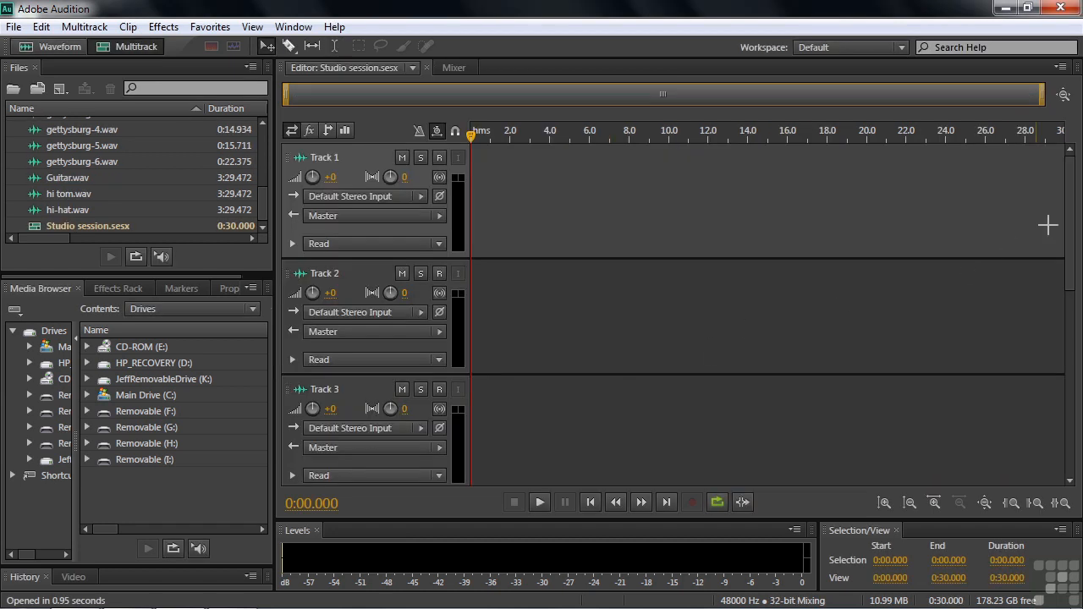
Add Back vox 1.wav to the beginning of Track 1 in the multitrack session
drag(1068, 218, 1070, 452)
drag(1071, 416, 1064, 164)
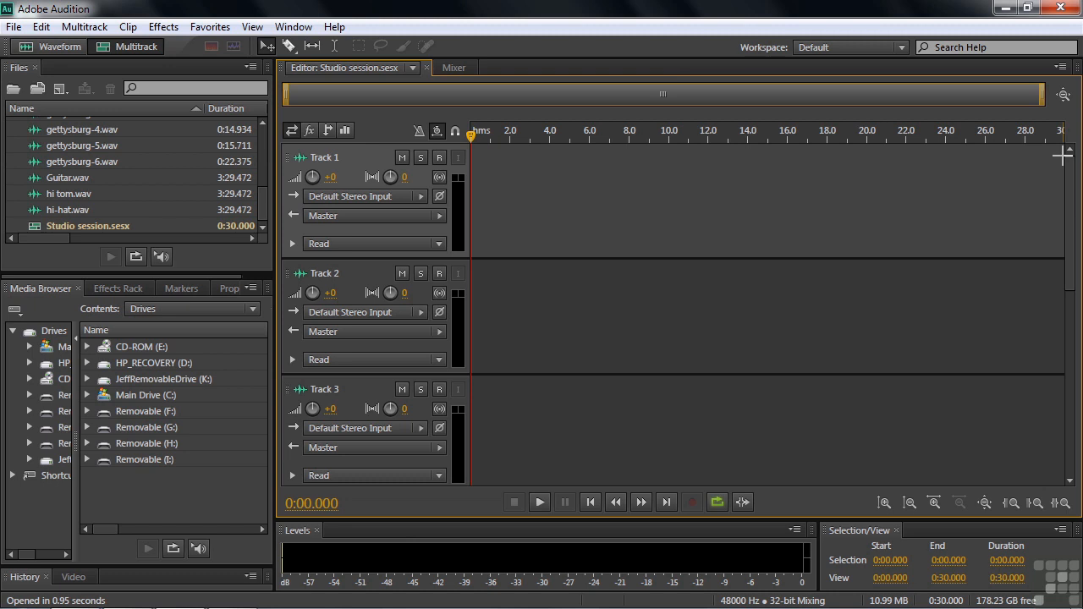
drag(261, 209, 260, 120)
click(50, 126)
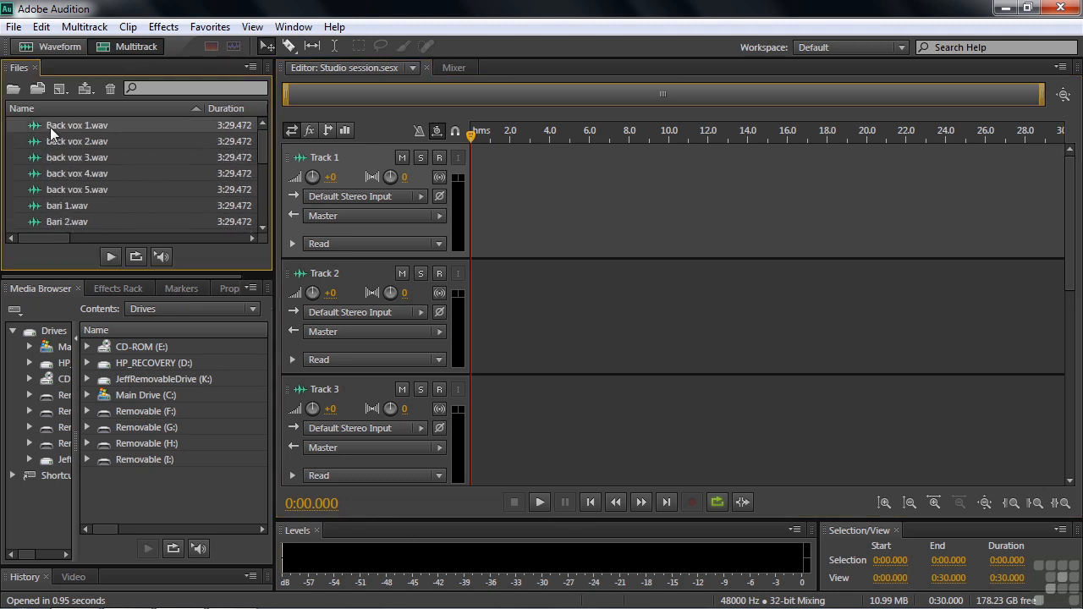
drag(36, 125, 379, 163)
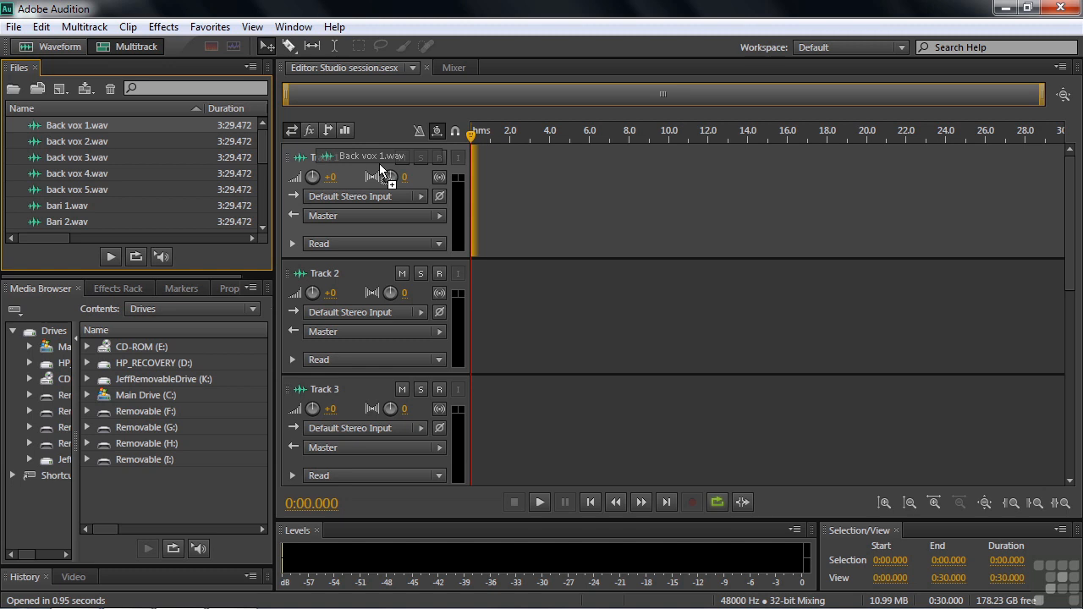
mouse_move(379, 163)
mouse_down()
mouse_move(388, 173)
mouse_move(499, 166)
mouse_move(389, 171)
mouse_up()
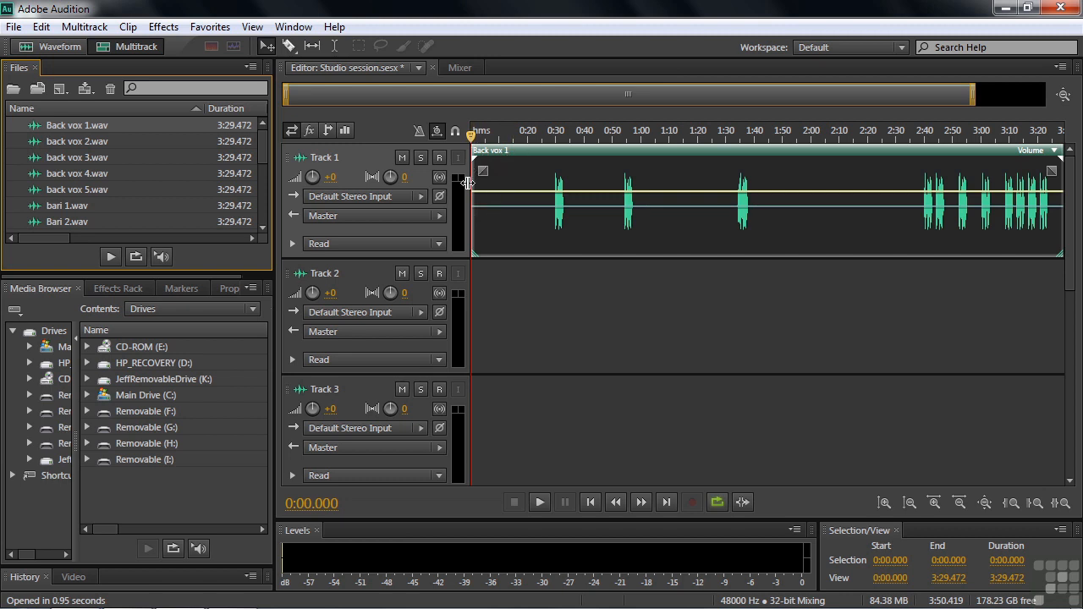
Add back vox 2.wav at the beginning of Track 1, on top of the Back vox 1 clip
click(32, 144)
drag(32, 144, 470, 167)
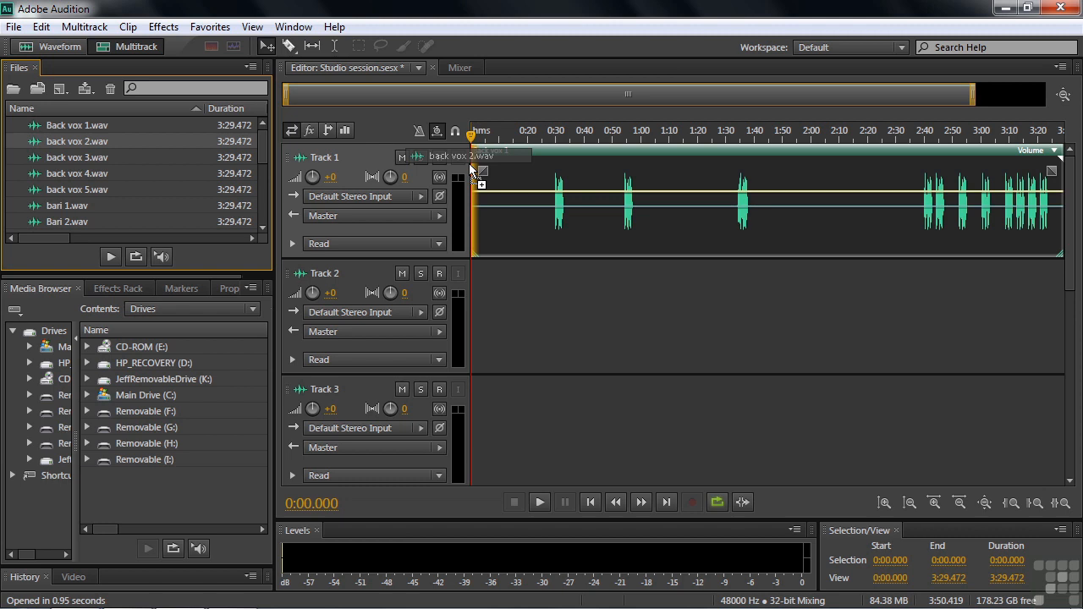
drag(470, 168, 470, 162)
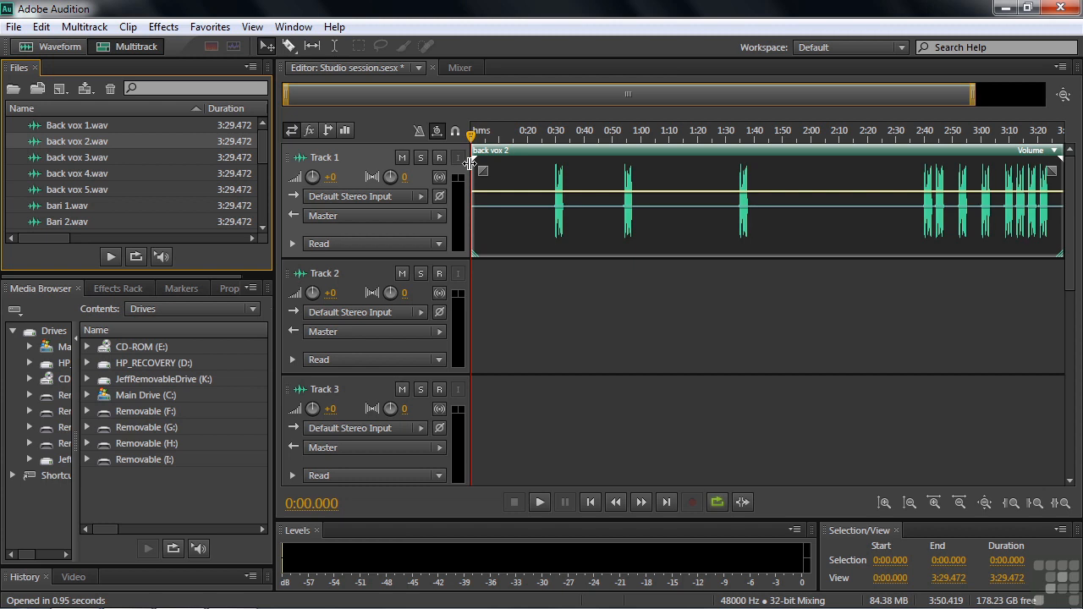
With the Time Selection tool active, move the back vox 2 clip from Track 1 to the beginning of Track 2
click(959, 503)
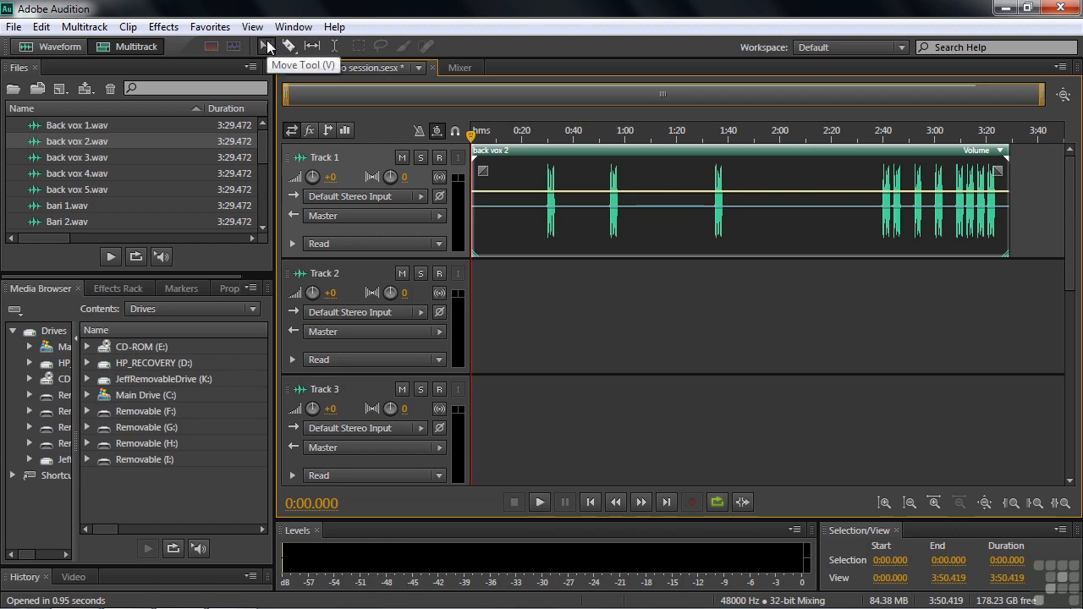
click(335, 45)
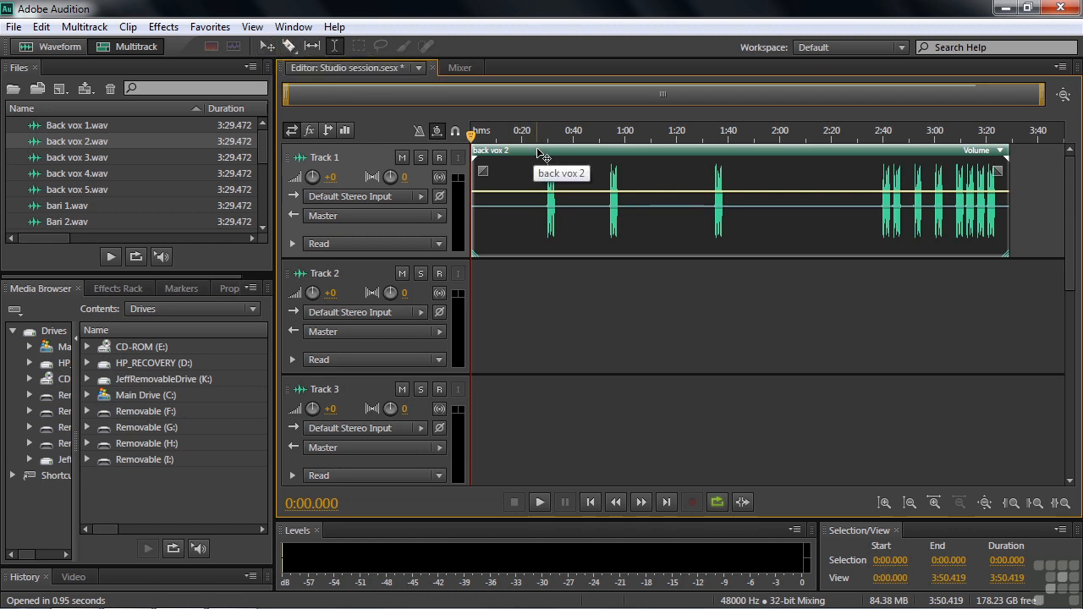
mouse_move(538, 153)
mouse_down()
mouse_move(643, 160)
mouse_move(581, 166)
mouse_move(860, 174)
mouse_move(1062, 160)
mouse_move(532, 158)
mouse_move(520, 148)
mouse_up()
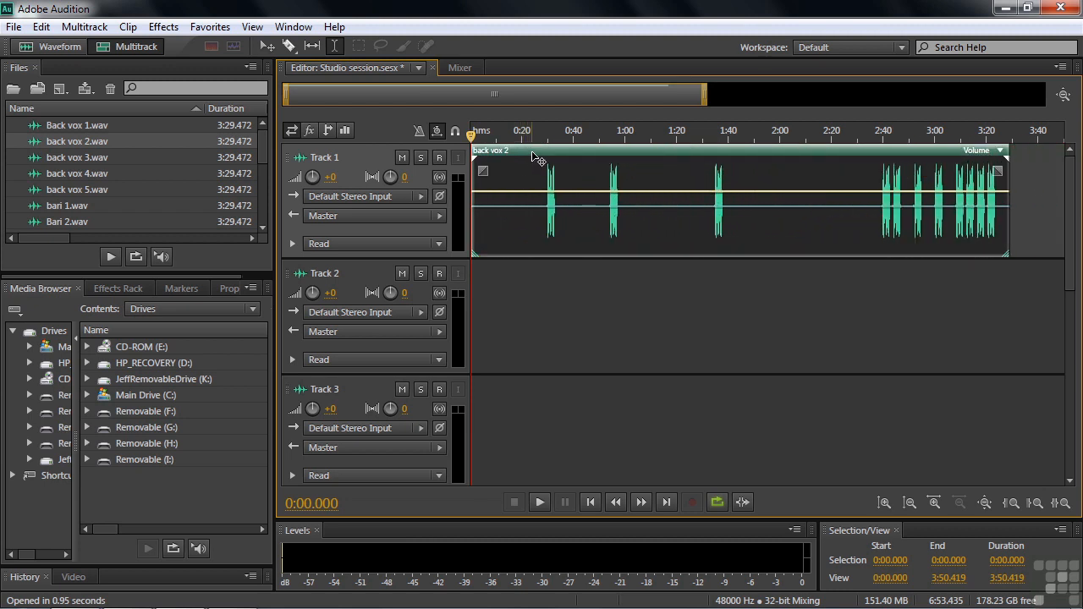
drag(526, 149, 522, 293)
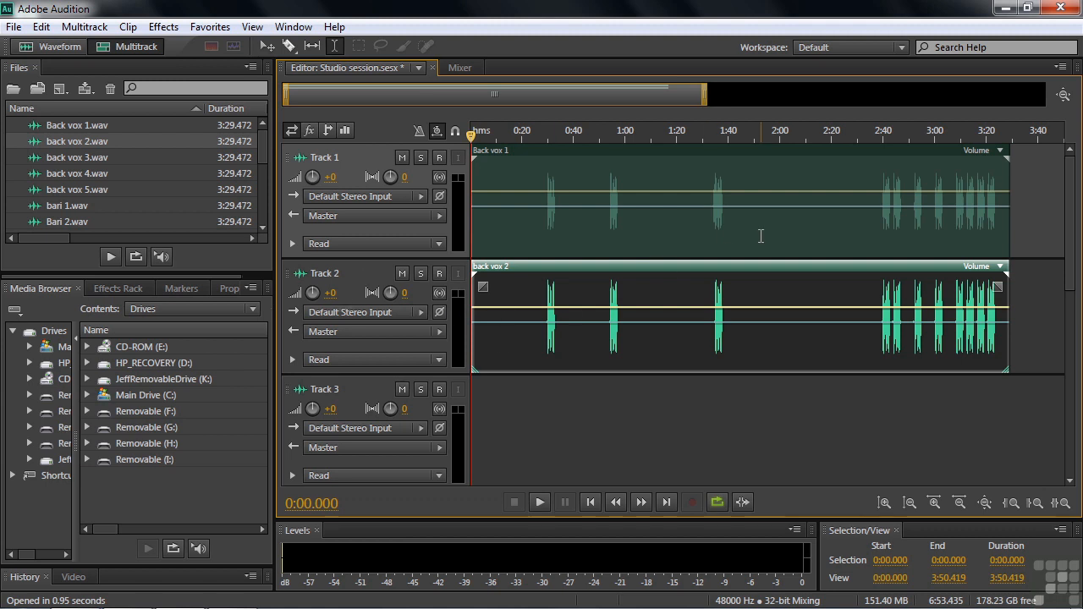
Add back vox 3.wav, back vox 4.wav and back vox 5.wav together at time zero, on separate tracks starting with Track 3
click(51, 159)
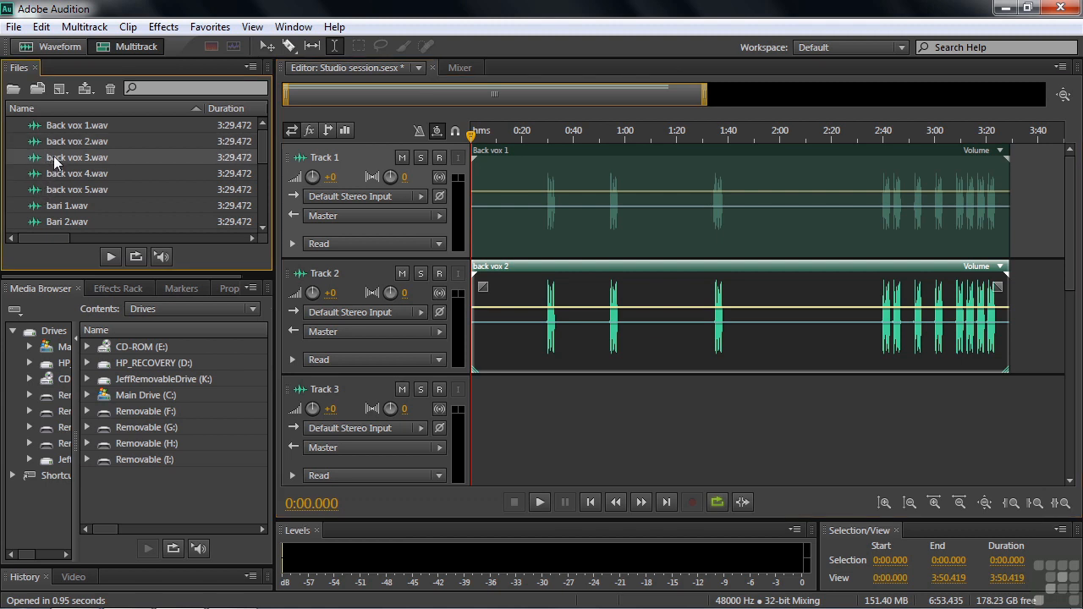
shift+click(47, 191)
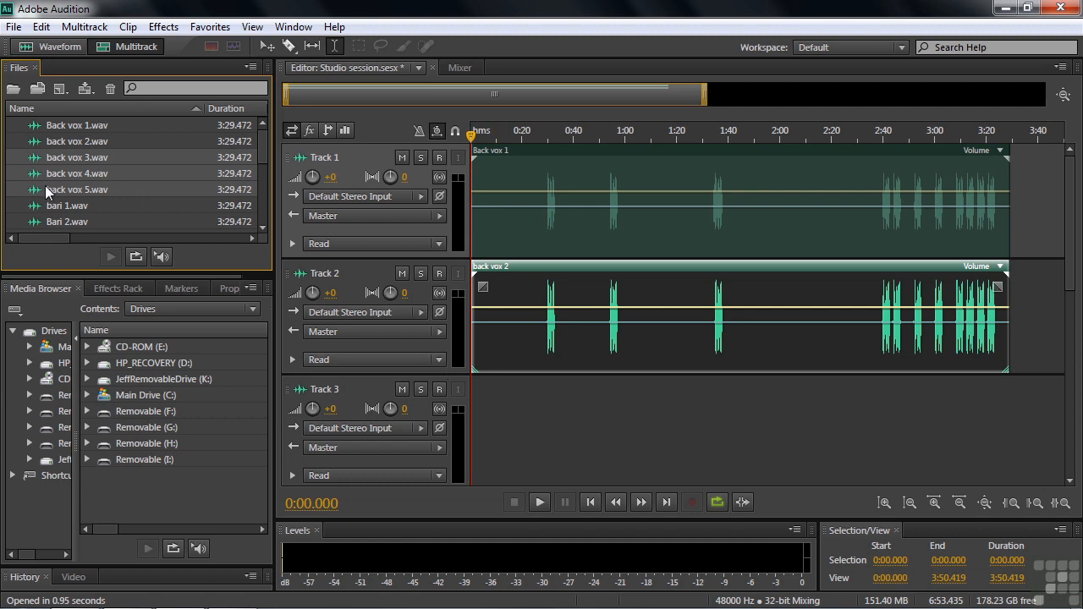
scroll(677, 313, down, 5)
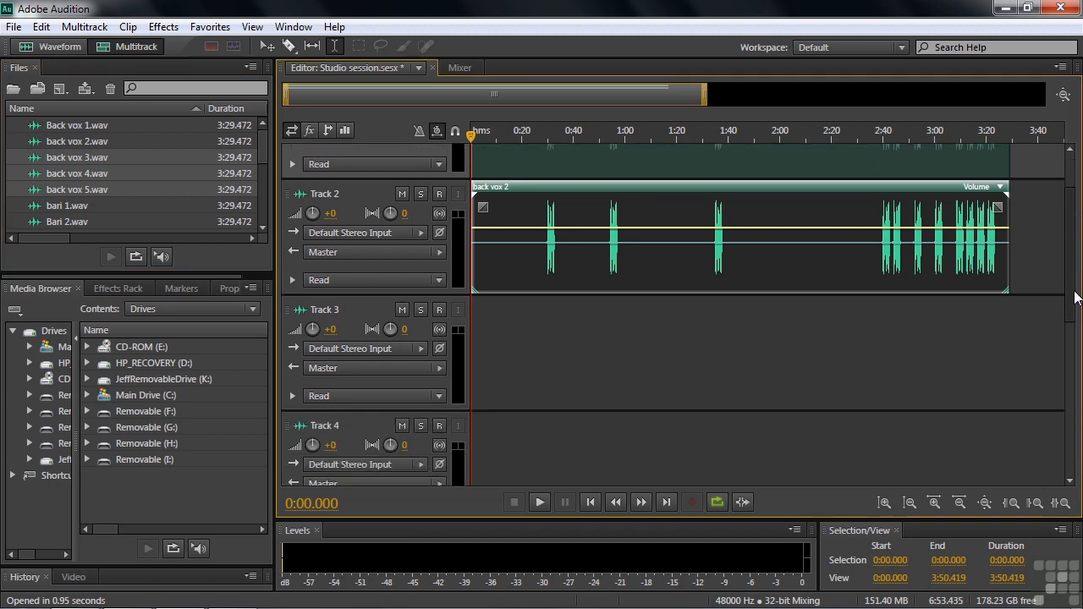
scroll(677, 313, down, 1)
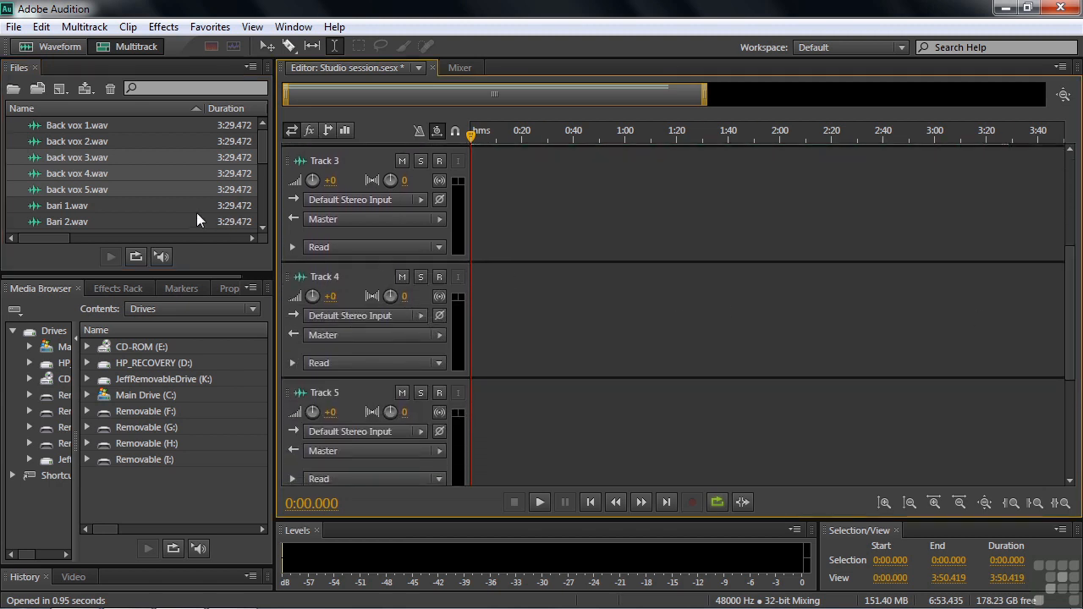
drag(38, 155, 471, 204)
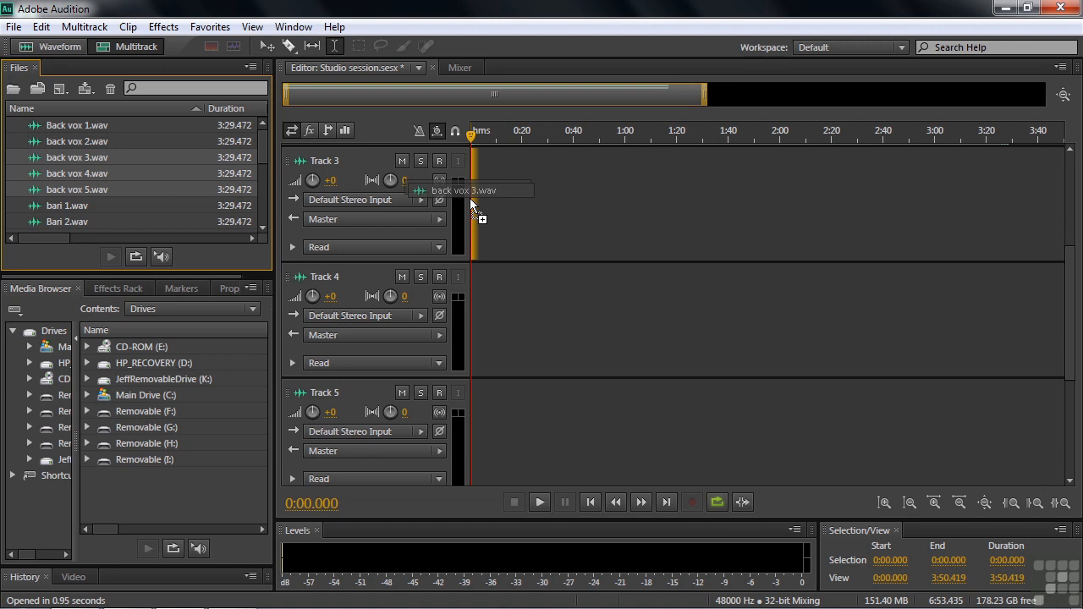
drag(470, 199, 470, 198)
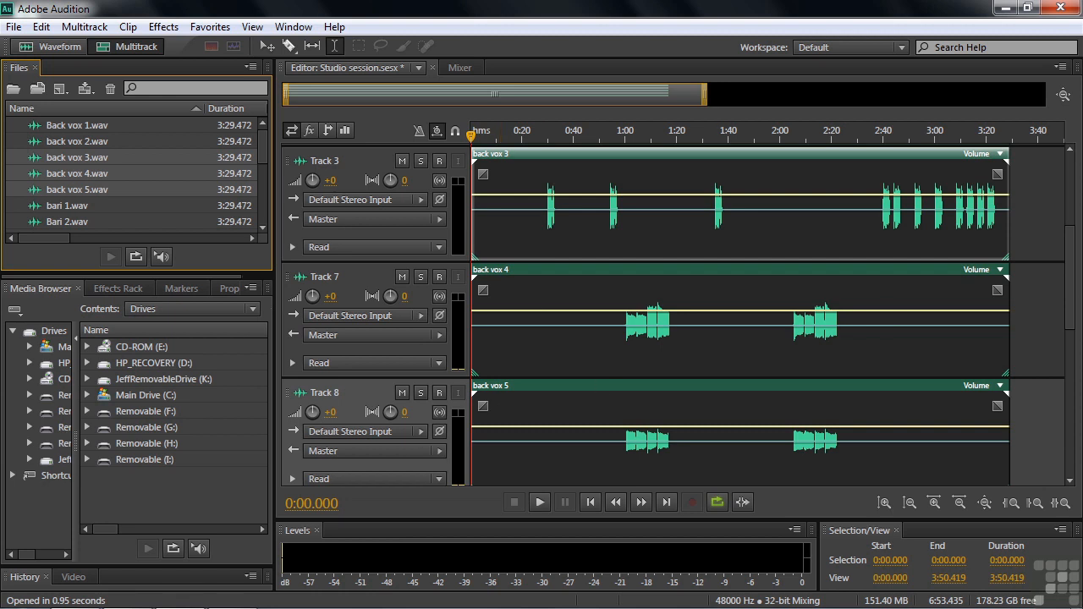
mouse_move(1076, 313)
mouse_down()
mouse_move(1076, 376)
mouse_move(1076, 302)
mouse_up()
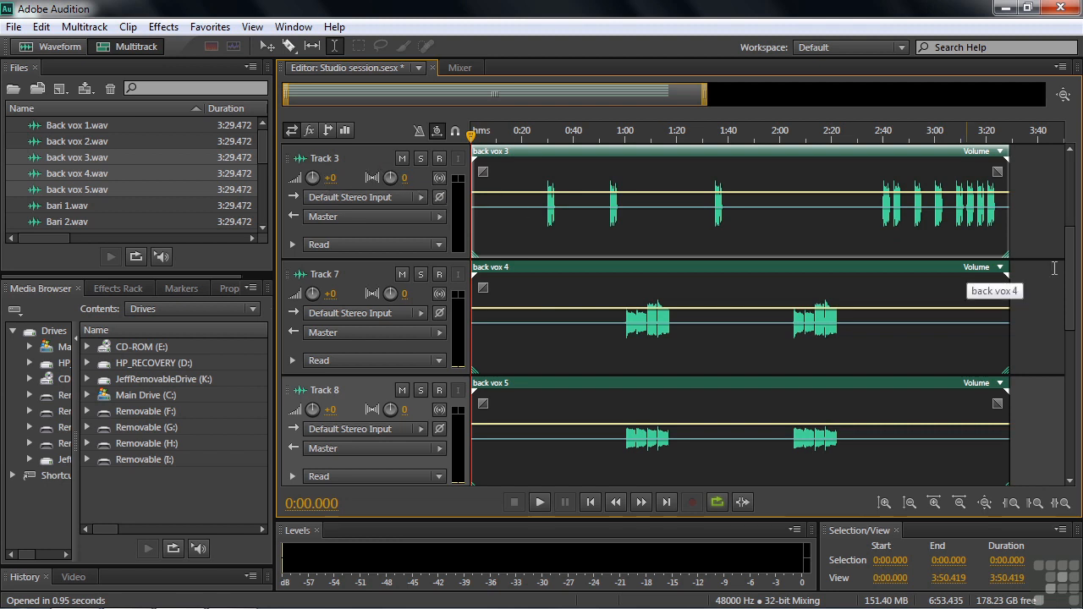
Select bari 1.wav, Bari 2.wav, Bass.wav and floor tom.wav and insert them into Studio session with the playhead at about 1:55.5
drag(1071, 273, 1080, 369)
drag(258, 144, 259, 161)
click(31, 148)
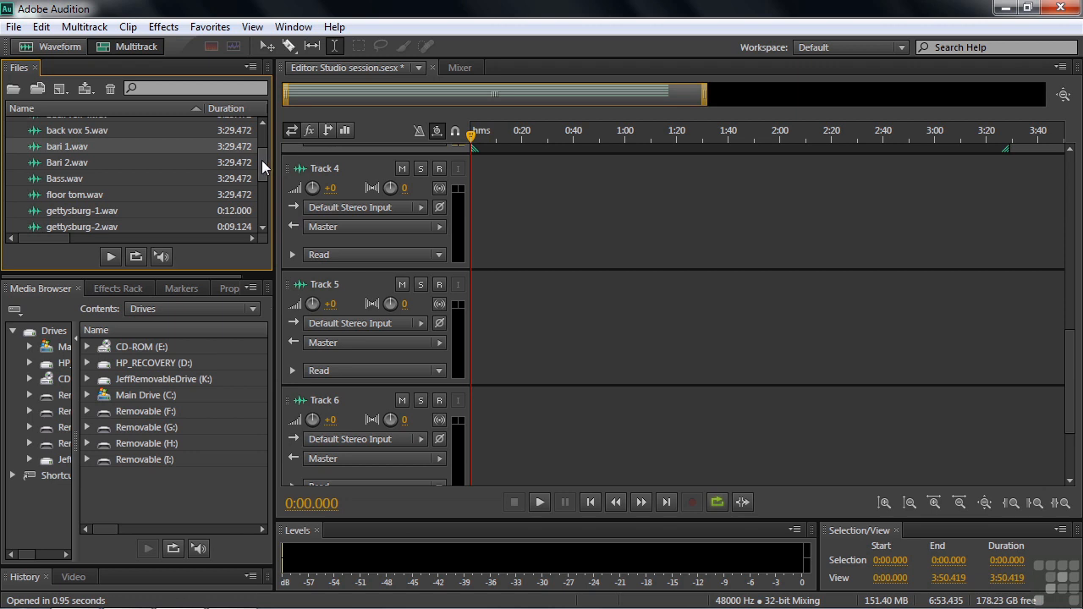
drag(262, 161, 261, 166)
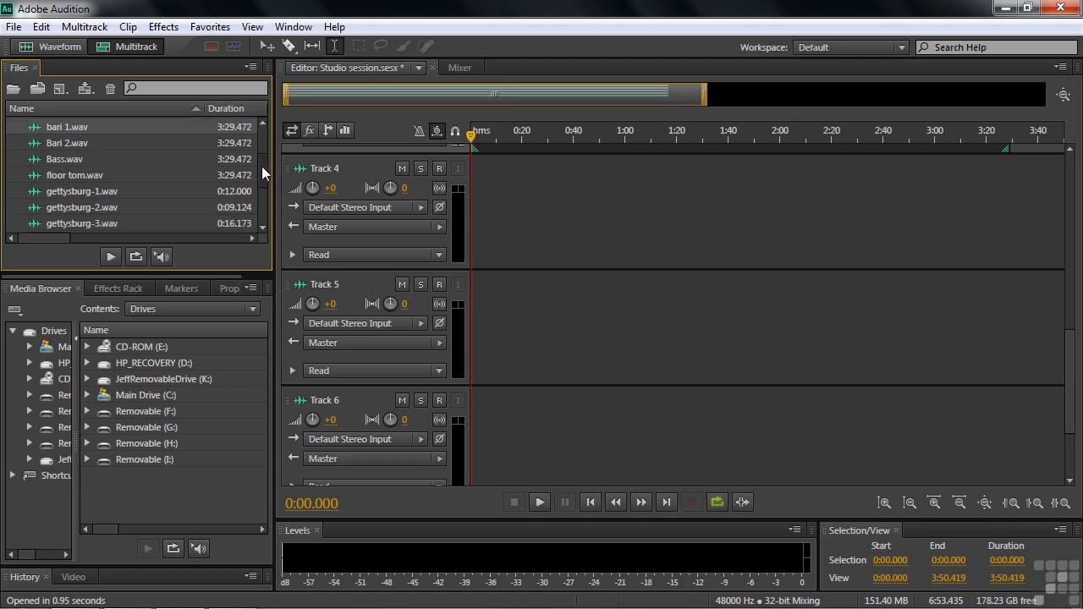
shift+click(43, 176)
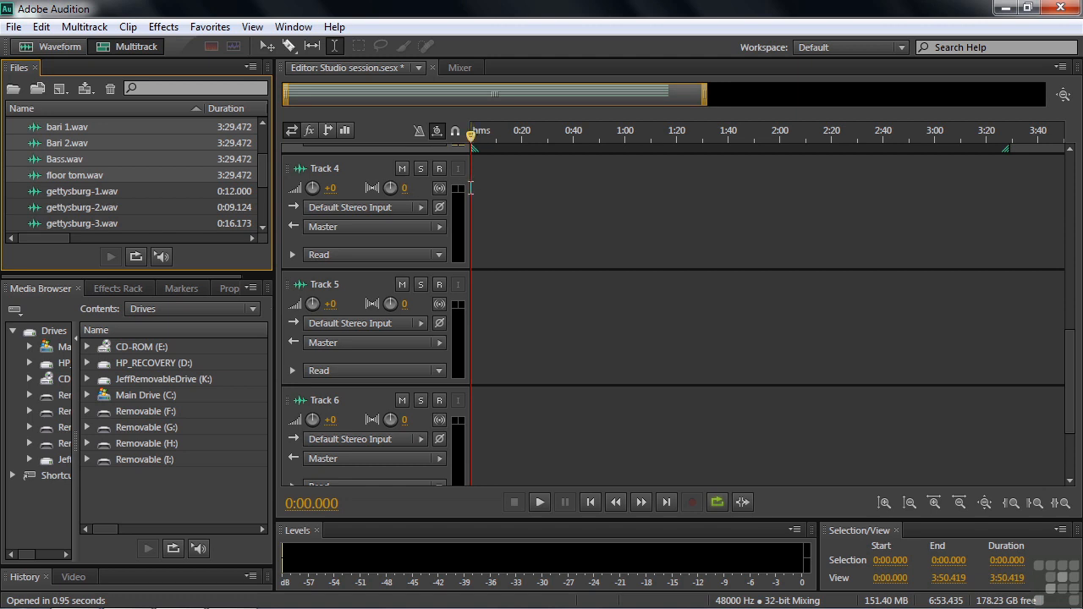
drag(471, 135, 768, 135)
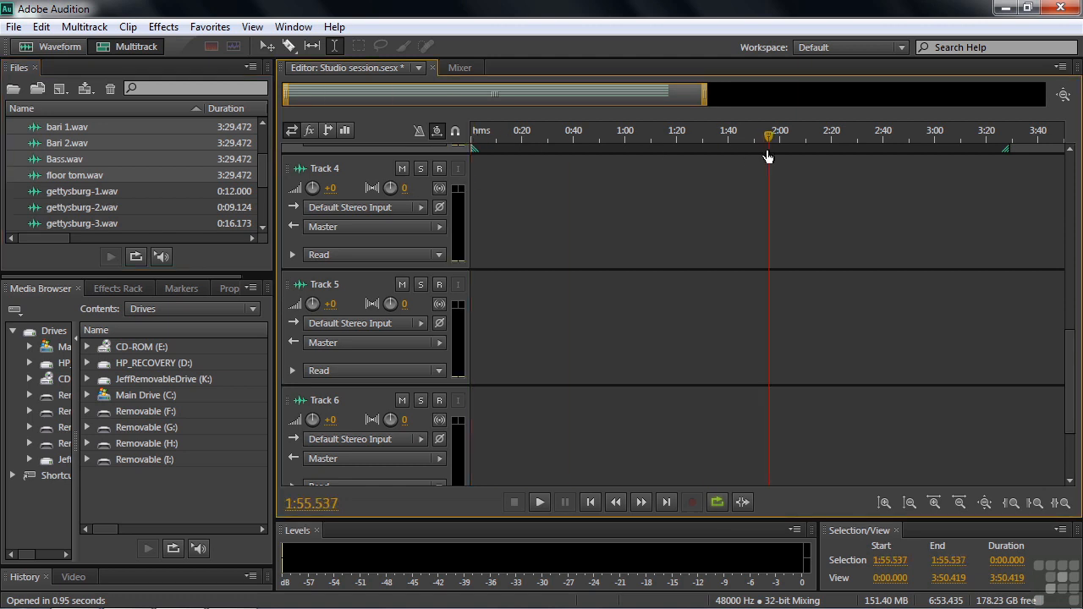
right_click(37, 126)
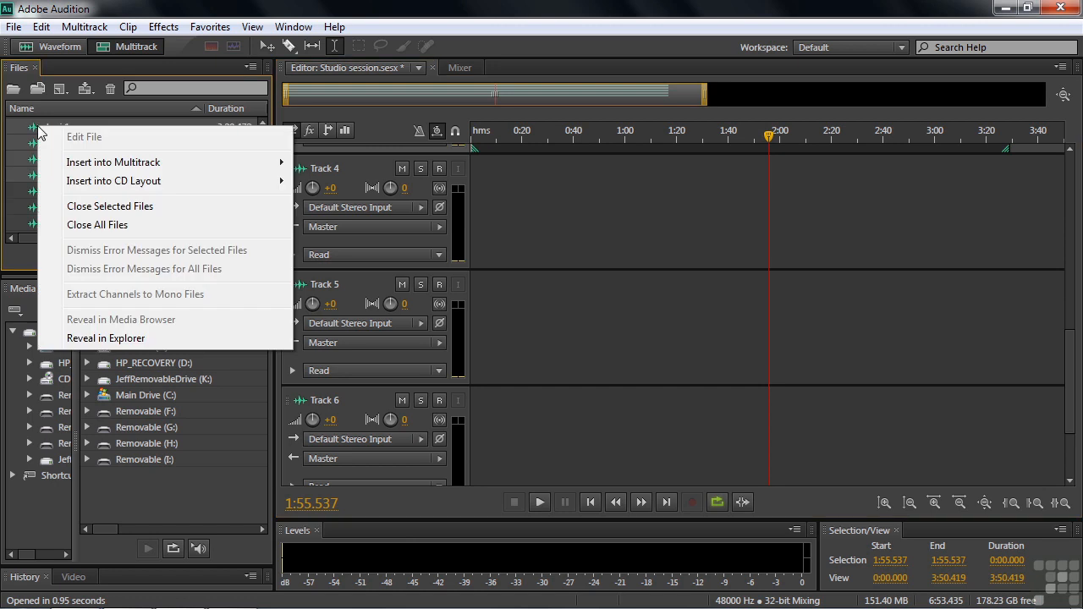
mouse_move(118, 163)
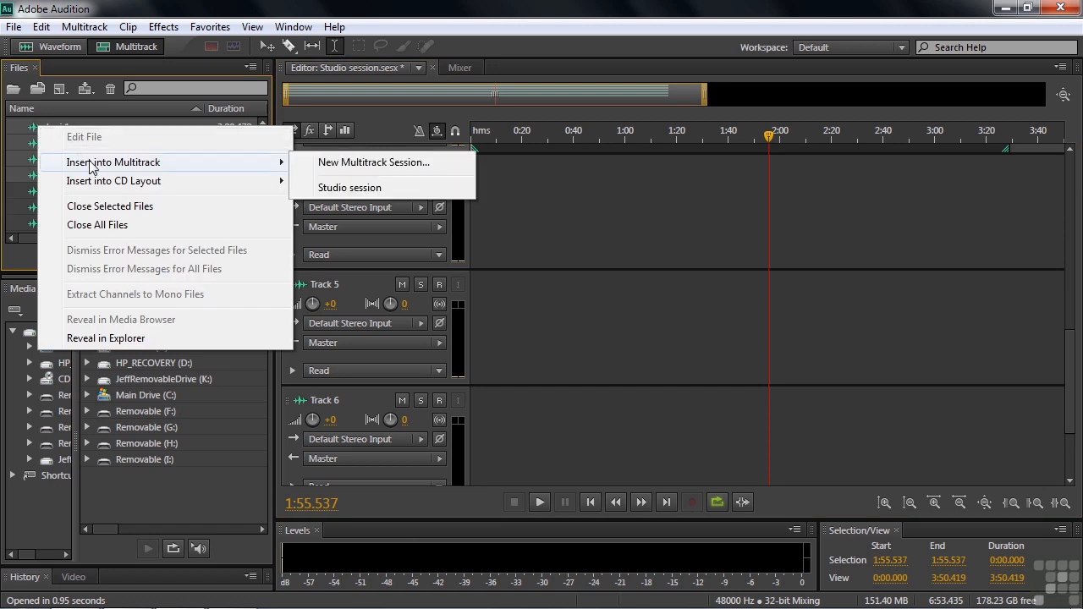
click(357, 188)
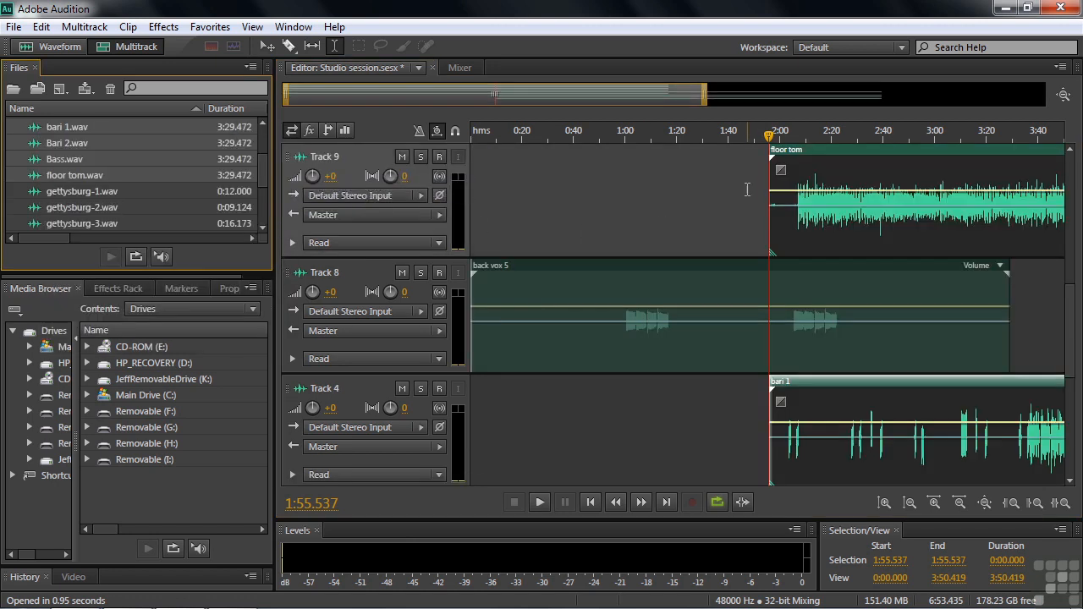
scroll(749, 179, up, 1)
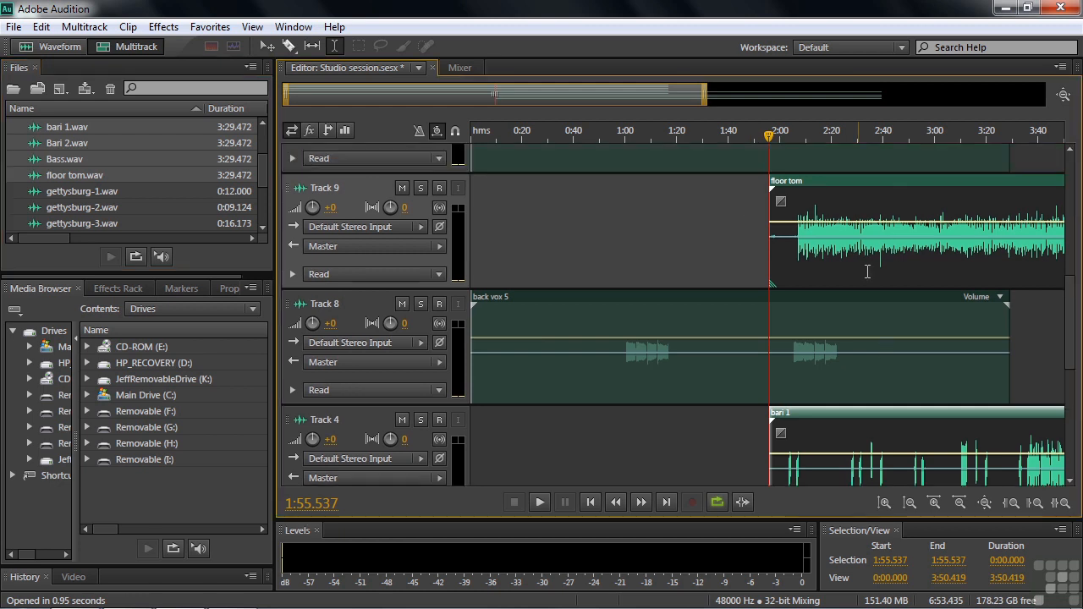
With the Time Selection tool active, move the floor tom, bari 1, Bari 2 and Bass clips together to time zero
click(984, 503)
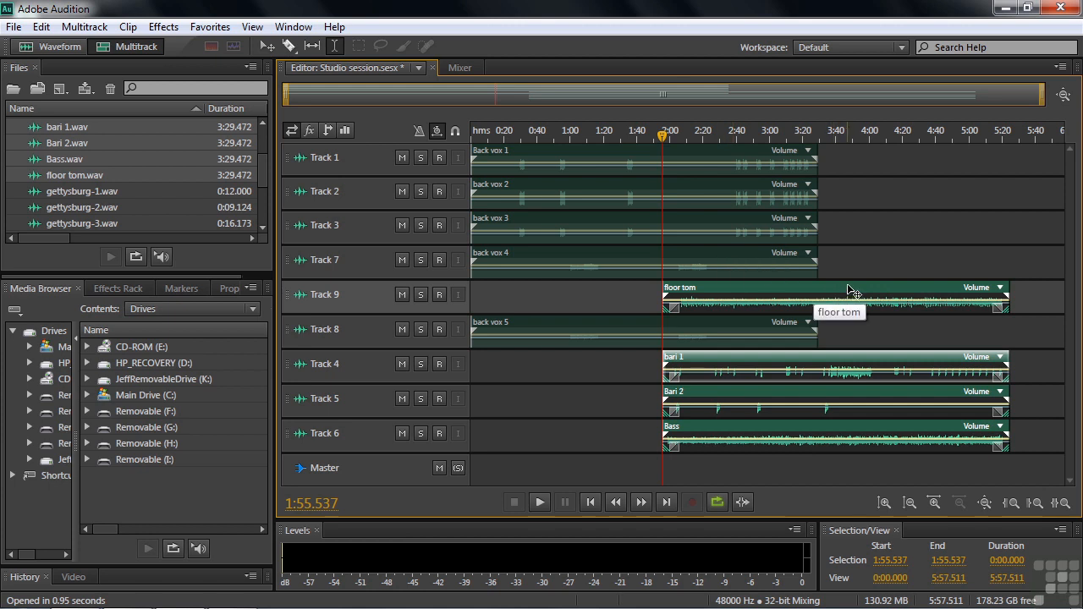
click(267, 47)
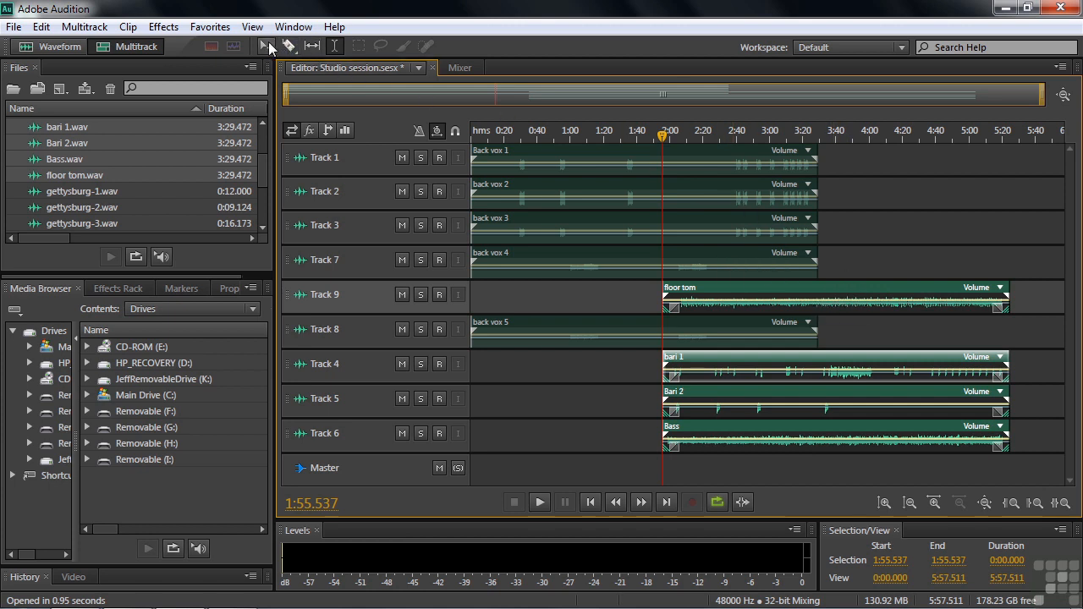
click(334, 45)
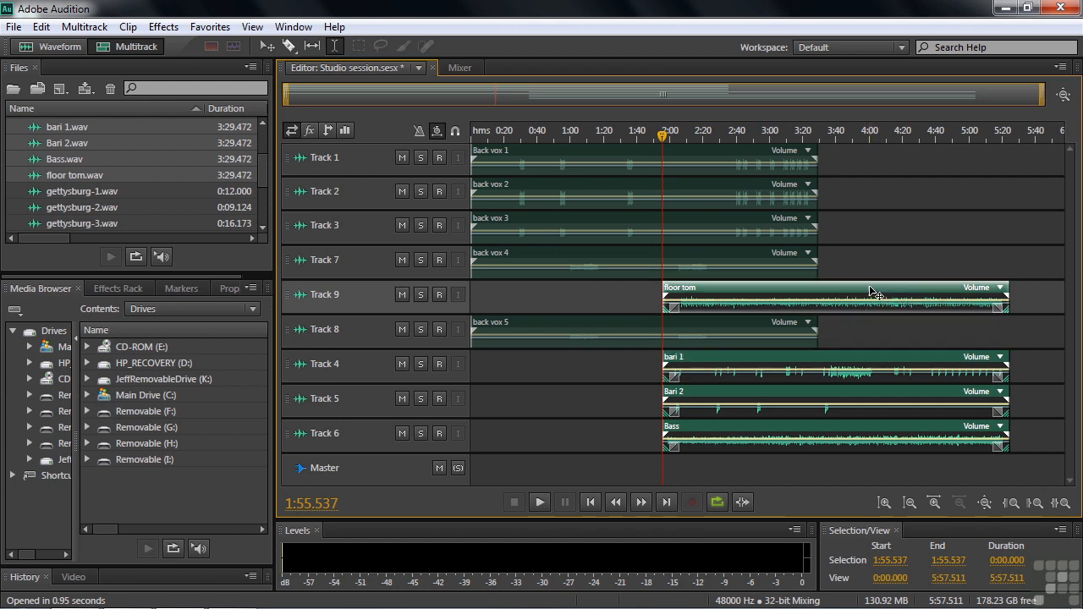
drag(871, 292, 620, 308)
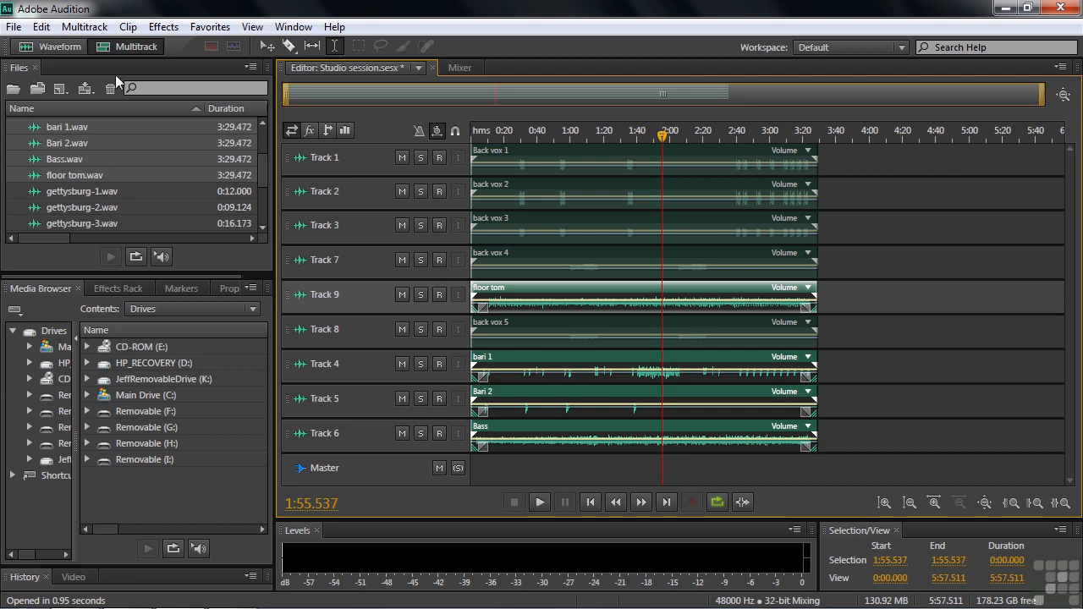
Create a new multitrack session named Gettysburg with a sample rate of 44100 Hz
click(14, 26)
mouse_move(40, 49)
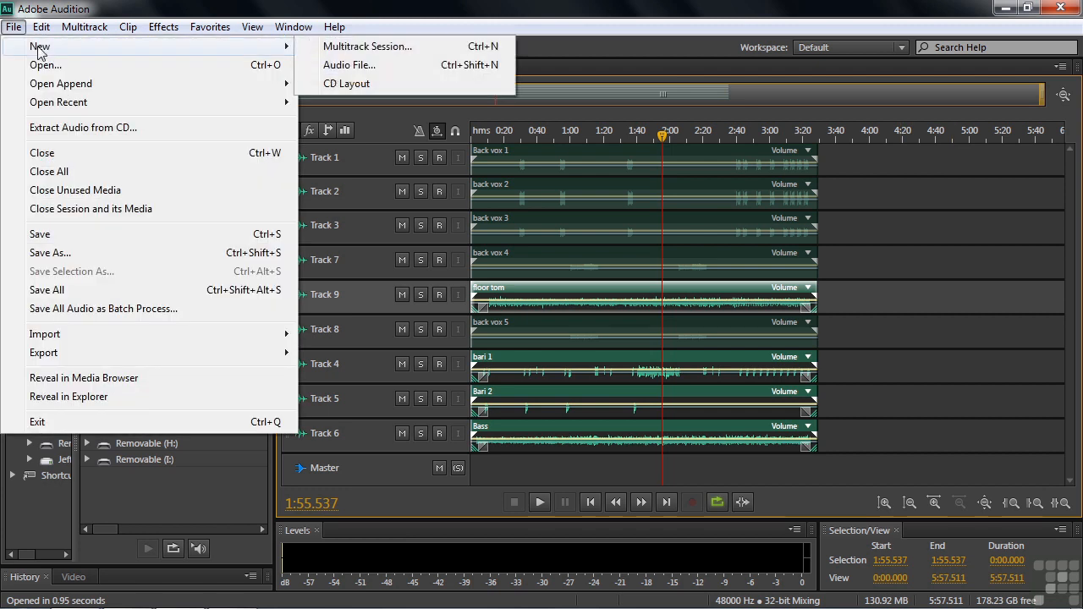
click(338, 50)
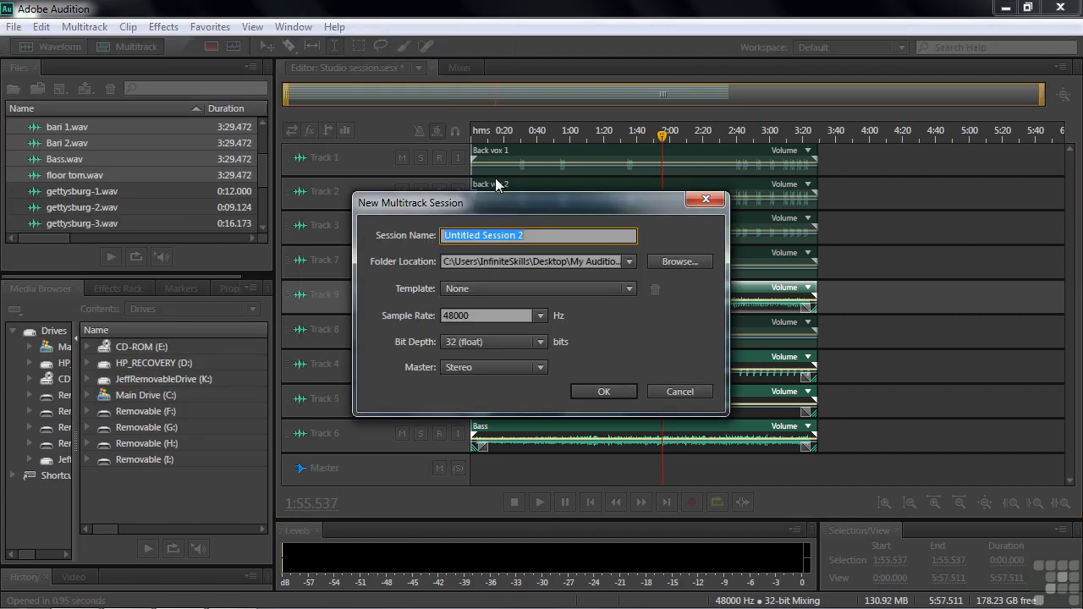
text(Gettysburg)
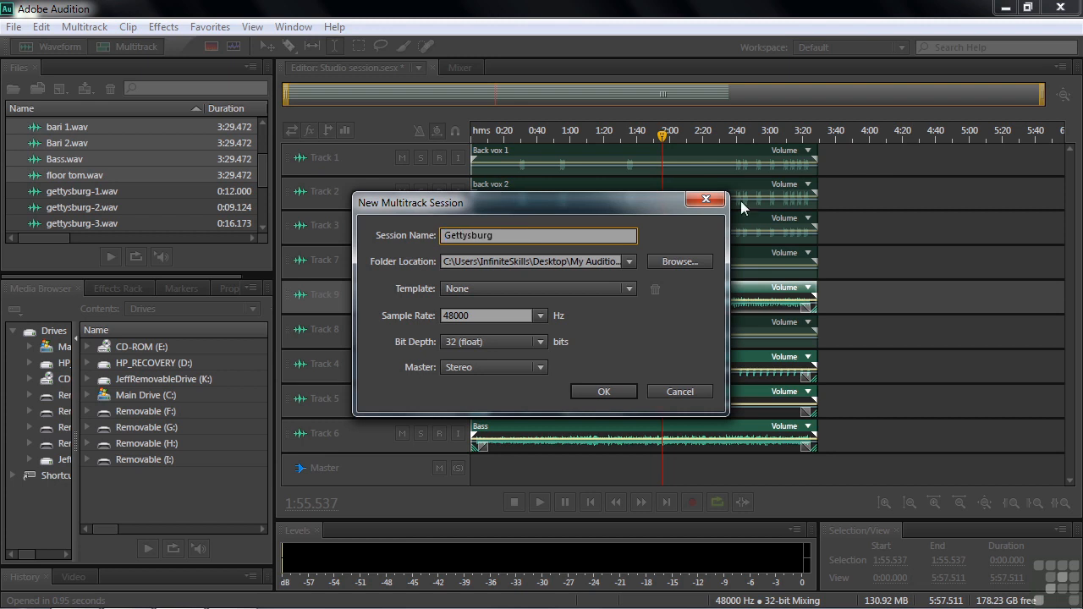
click(539, 315)
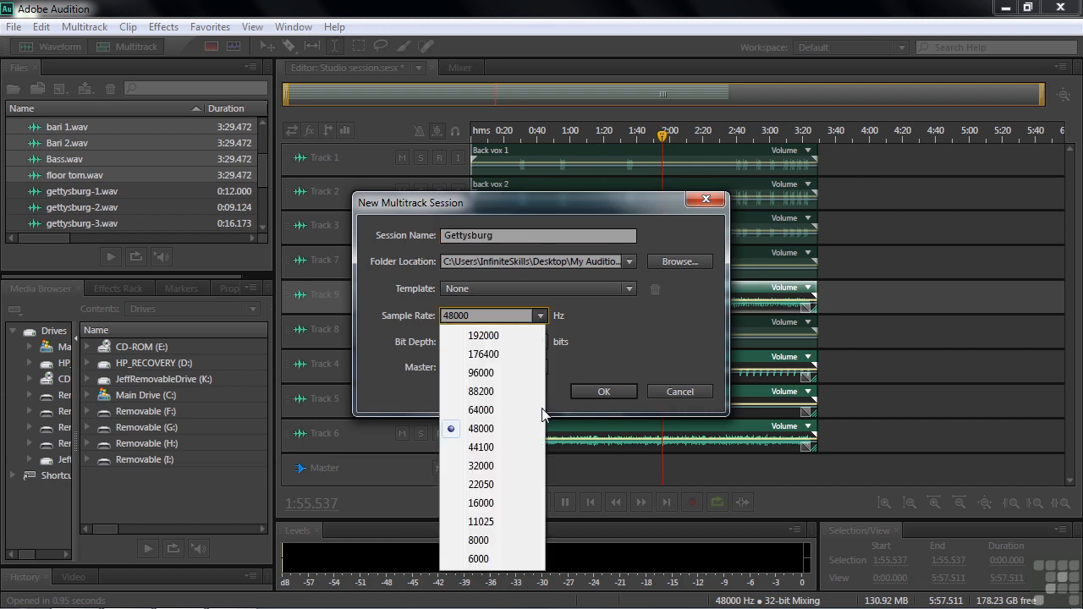
click(495, 449)
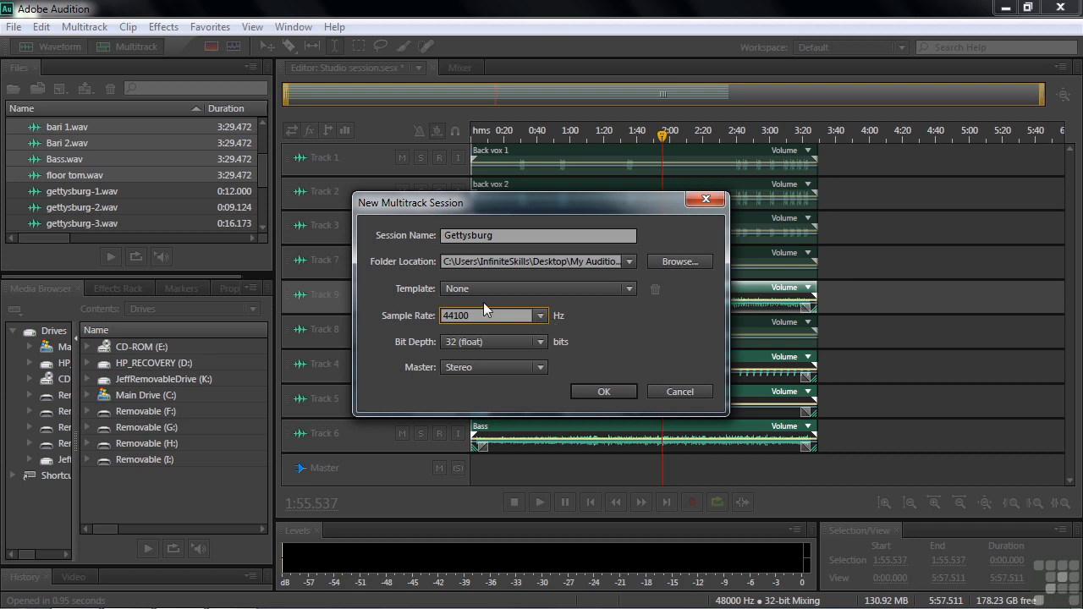
click(608, 391)
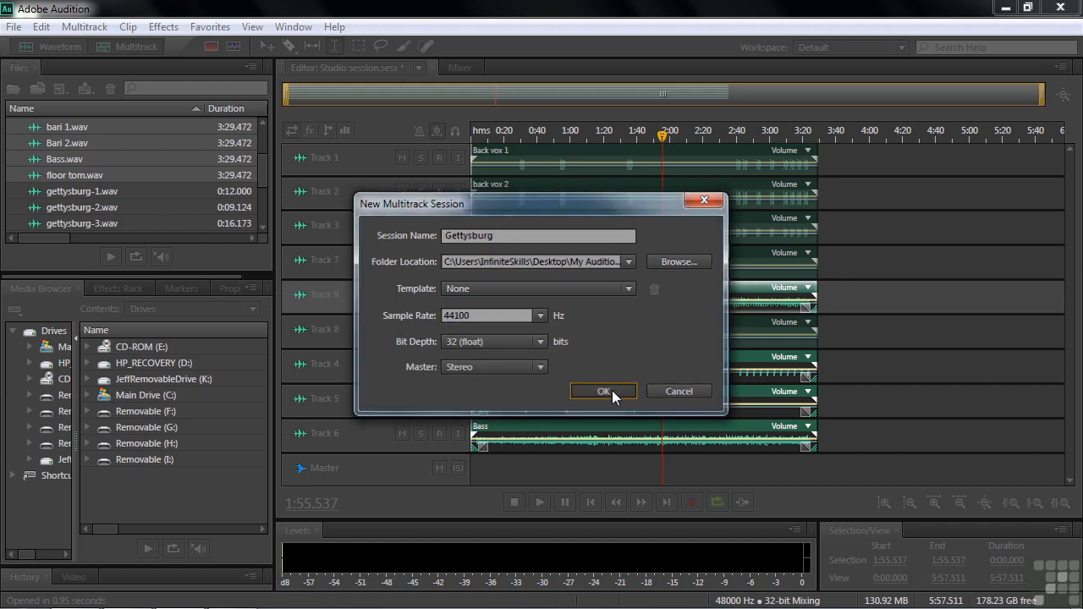
Add gettysburg-1.wav to the beginning of Track 1 in the Gettysburg session
mouse_move(1068, 219)
mouse_down()
mouse_move(1069, 403)
mouse_move(1068, 213)
mouse_up()
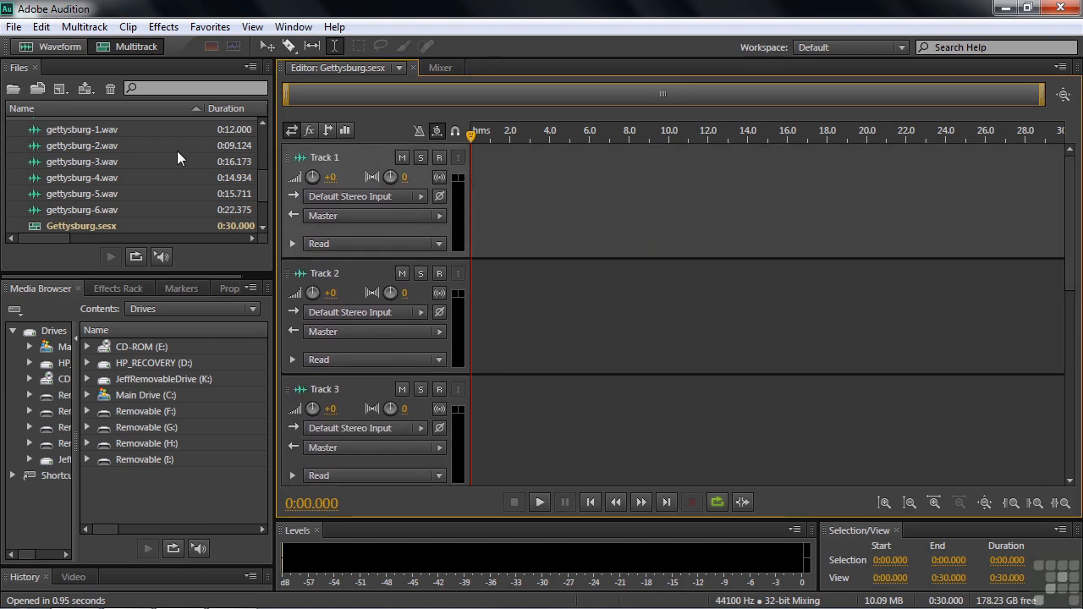
click(34, 132)
drag(34, 132, 464, 193)
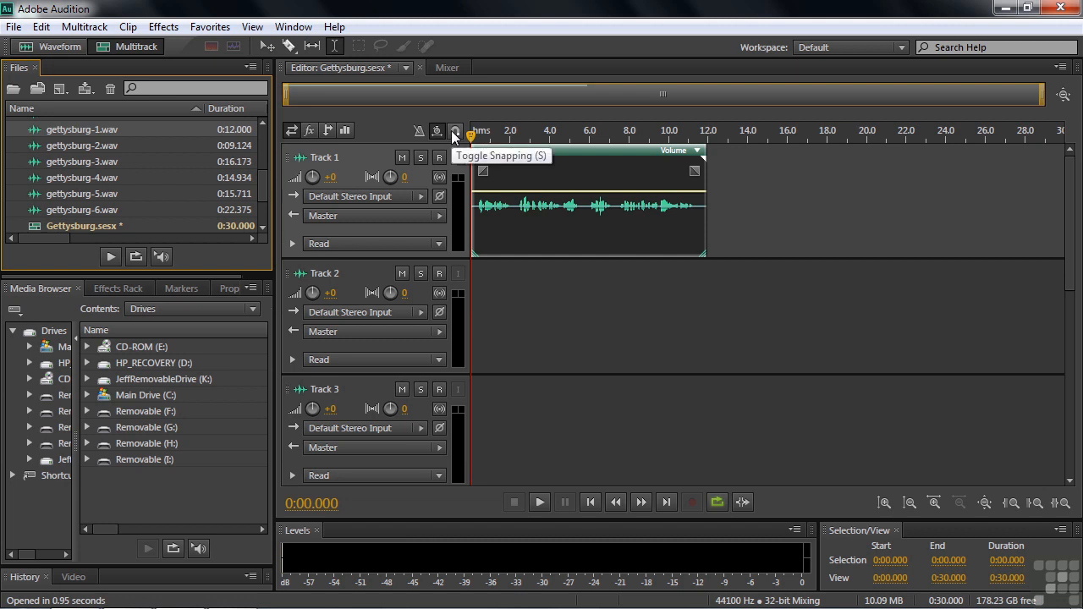
Add gettysburg-2.wav to Track 1, turn on snapping, and align the clip's start with the end of gettysburg-1
drag(37, 148, 697, 188)
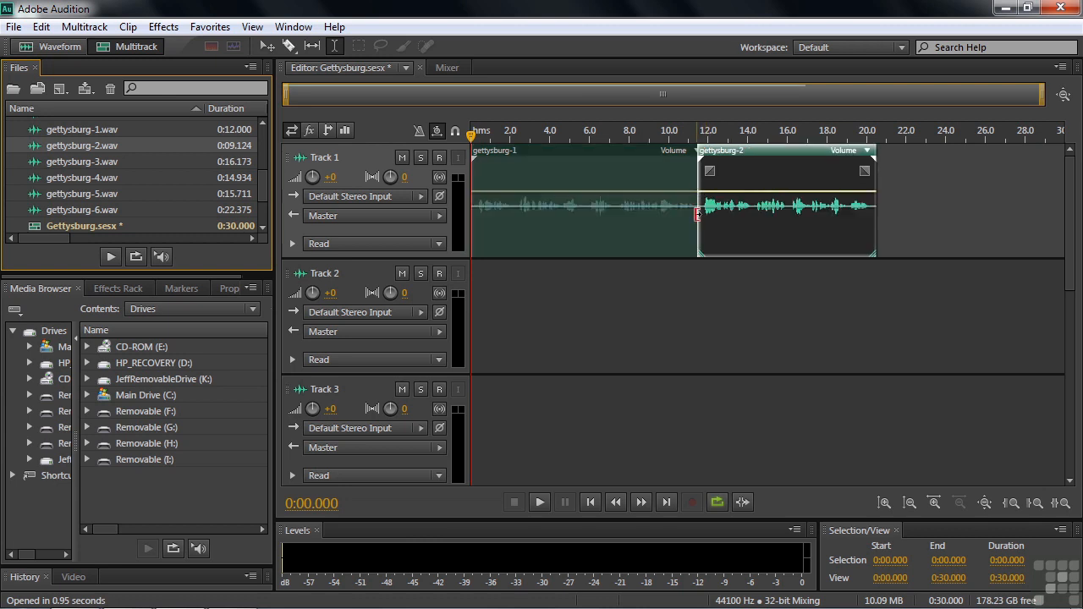
click(776, 154)
drag(774, 149, 804, 163)
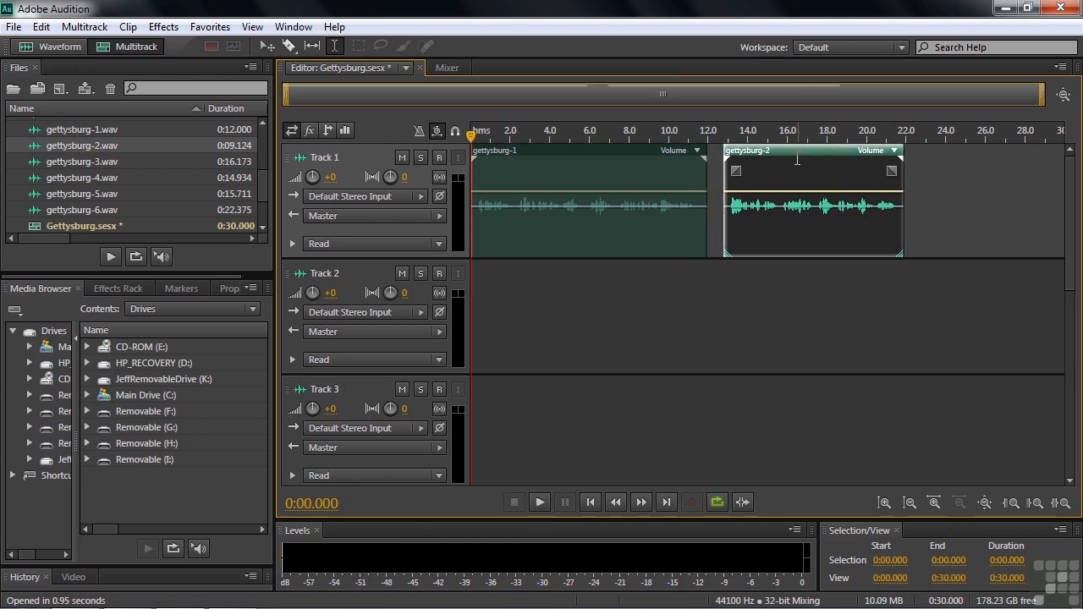
click(452, 134)
drag(810, 155, 795, 157)
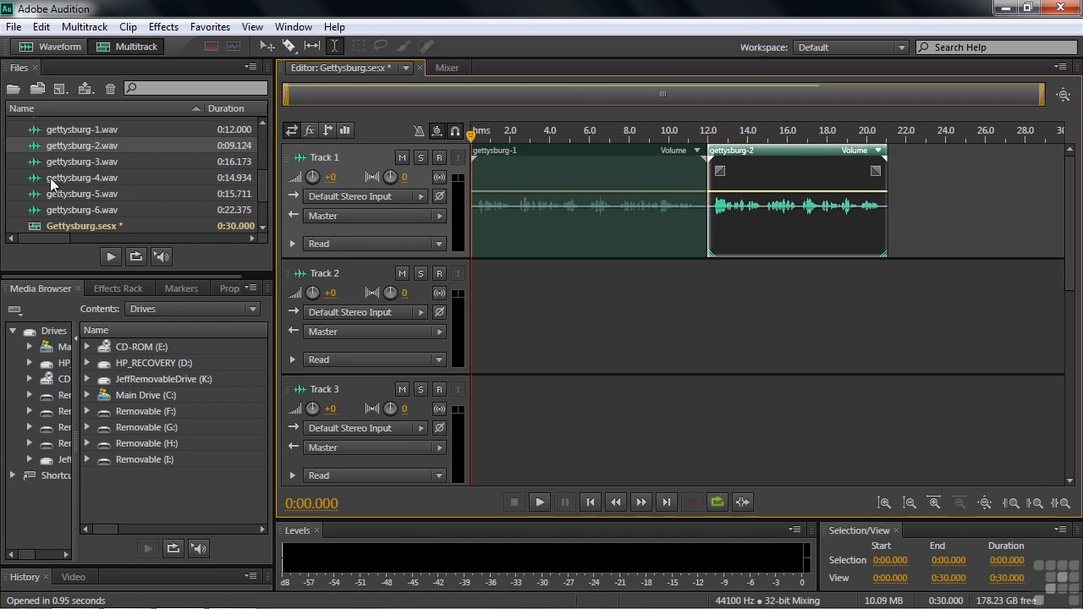
Add gettysburg-3.wav and gettysburg-4.wav to Track 1, each starting where the preceding clip ends
drag(37, 164, 891, 158)
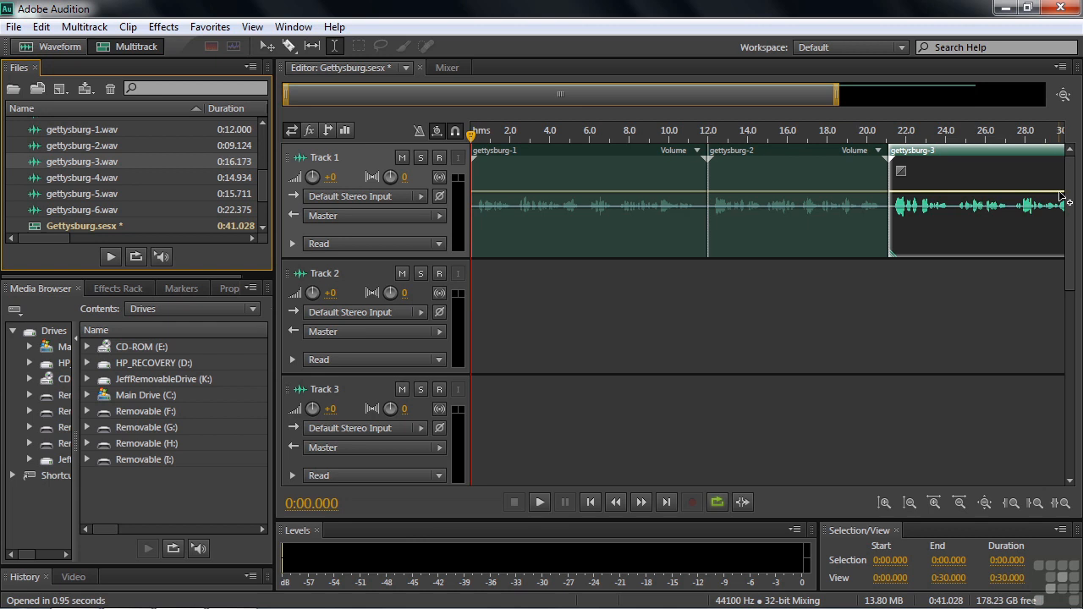
mouse_move(38, 175)
mouse_down()
mouse_move(1076, 182)
mouse_move(868, 208)
mouse_move(55, 139)
mouse_move(35, 186)
mouse_up()
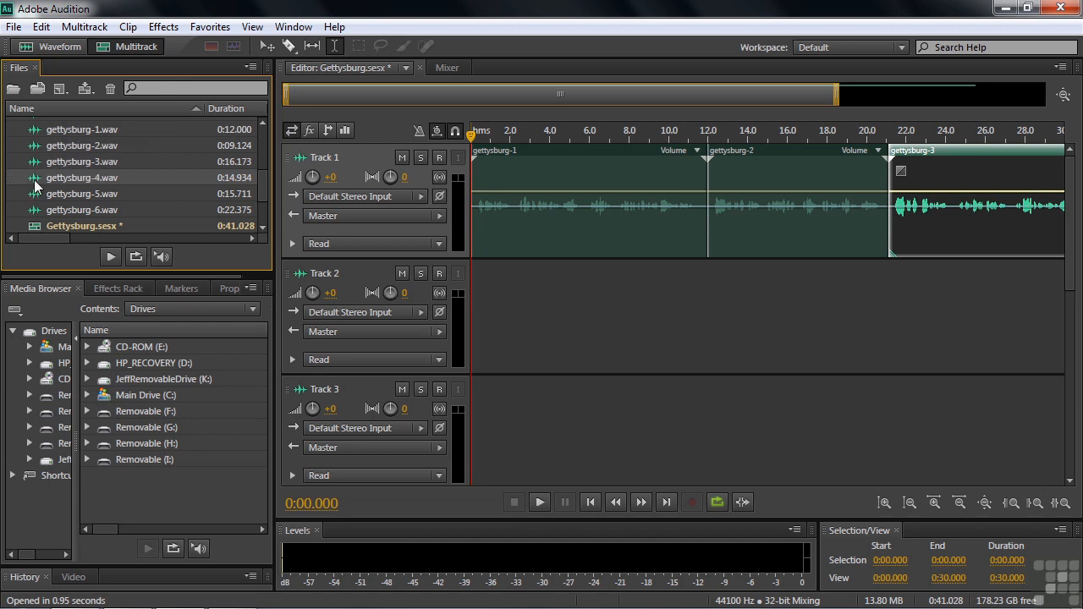
click(962, 502)
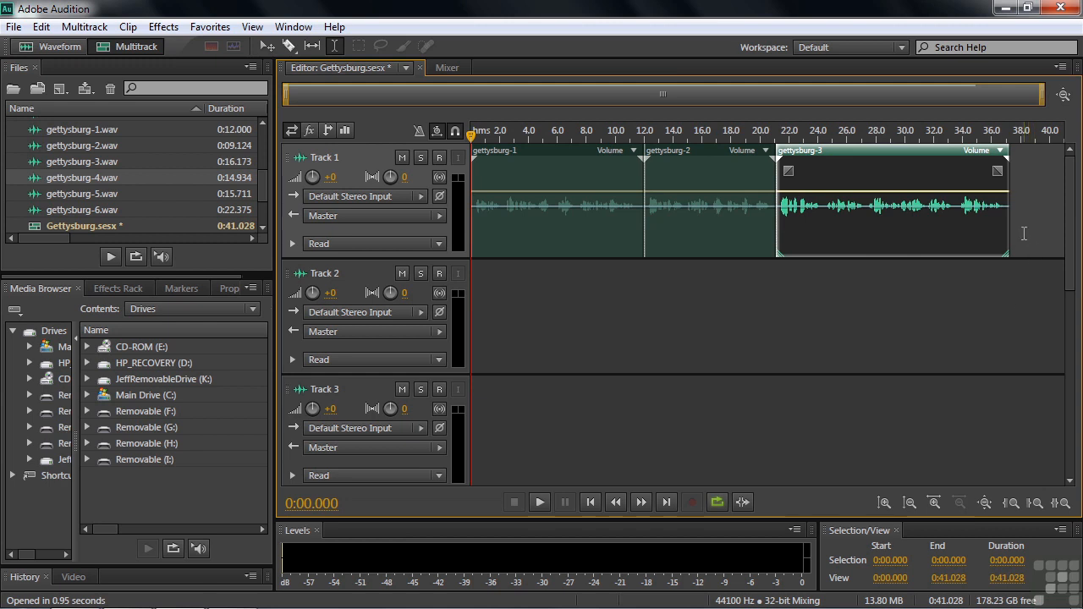
drag(43, 185, 1007, 197)
Continue the sequence on Track 1 with gettysburg-5.wav and gettysburg-6.wav placed end to end after gettysburg-4
click(957, 501)
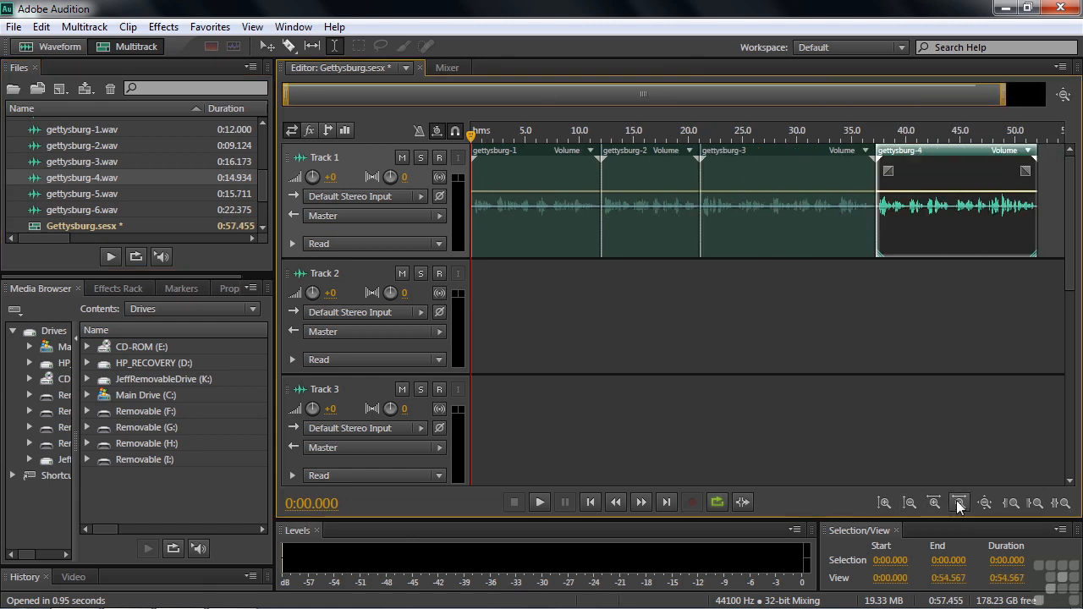
drag(38, 192, 1012, 159)
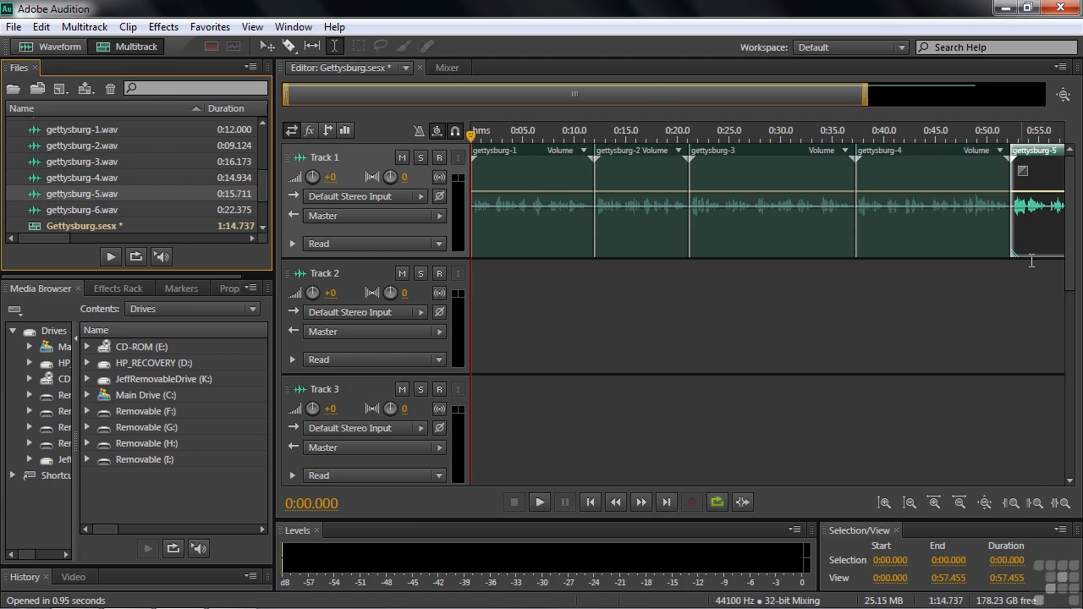
click(934, 501)
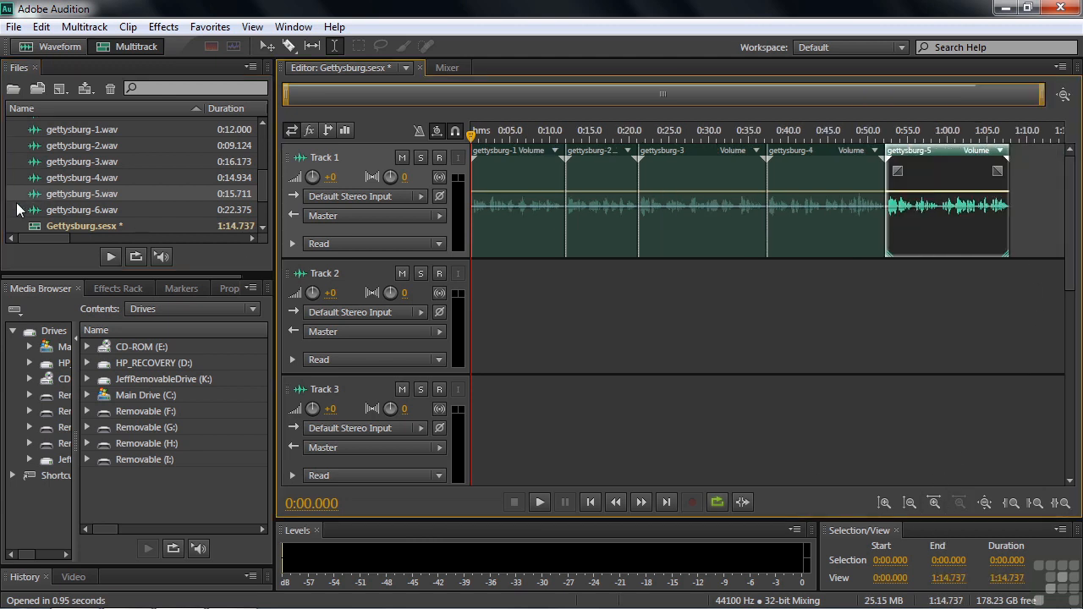
mouse_move(28, 210)
mouse_down()
mouse_move(793, 163)
mouse_move(1049, 169)
mouse_move(1012, 171)
mouse_up()
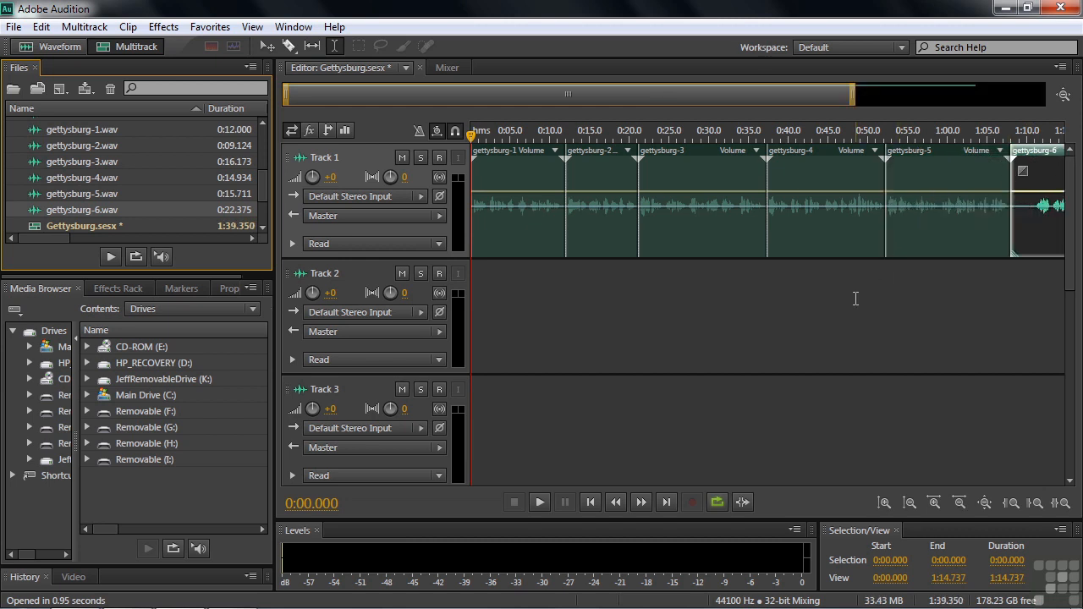
Copy the gettysburg-1 clip on Track 1
click(508, 152)
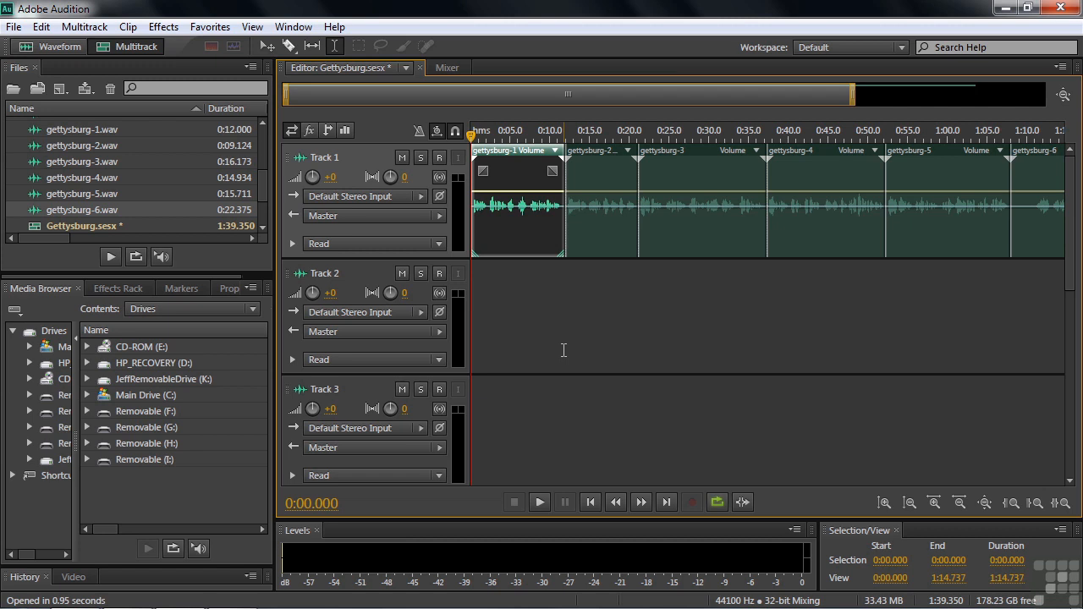
click(38, 28)
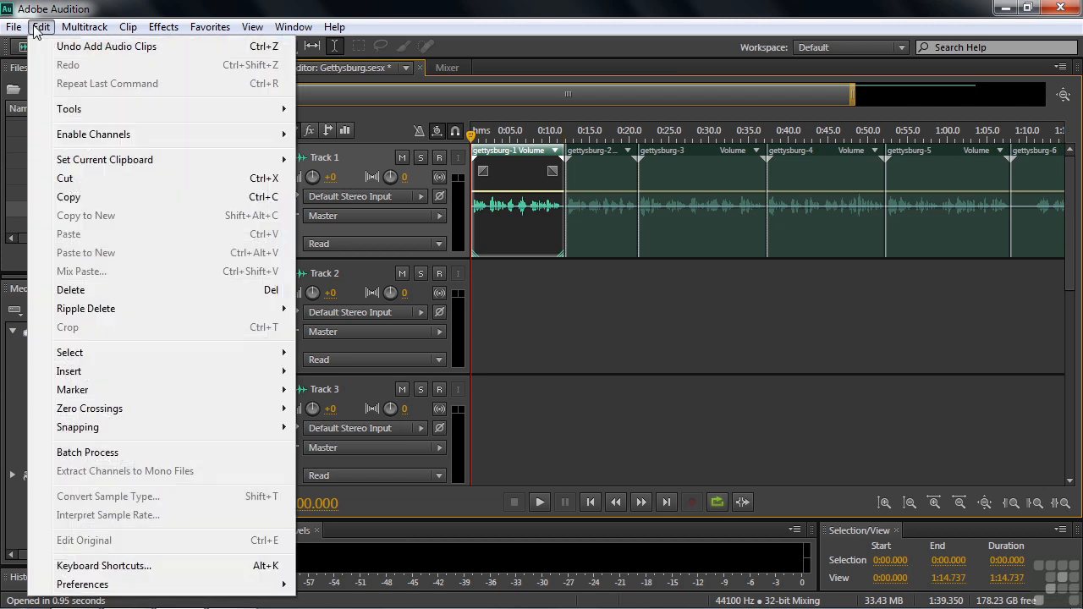
click(264, 203)
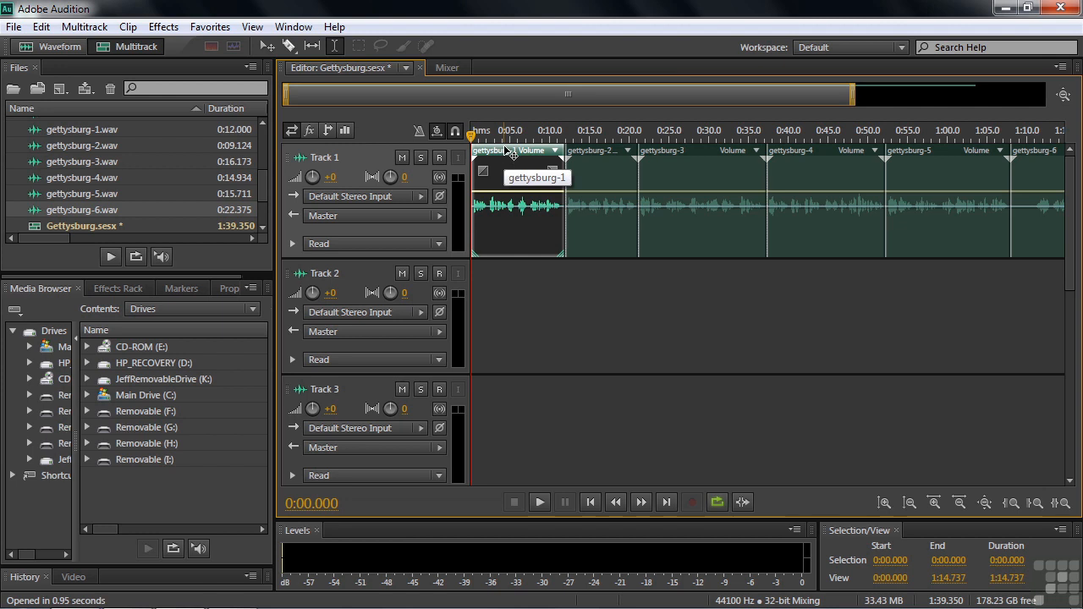
Paste the copied gettysburg-1 clip onto Track 3 at 0:10.220
click(355, 271)
click(354, 393)
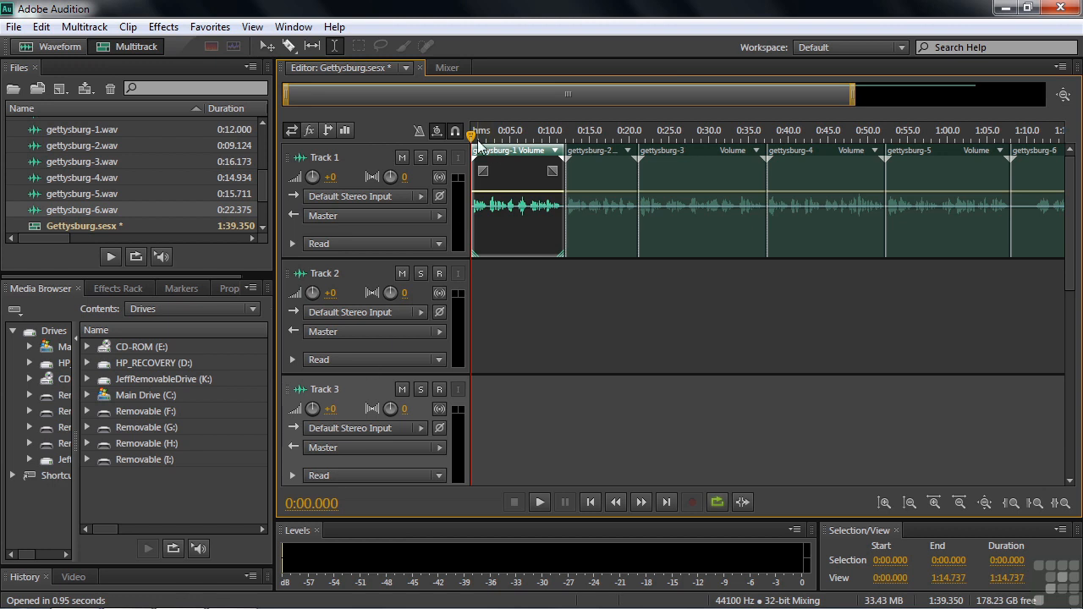
drag(471, 133, 552, 140)
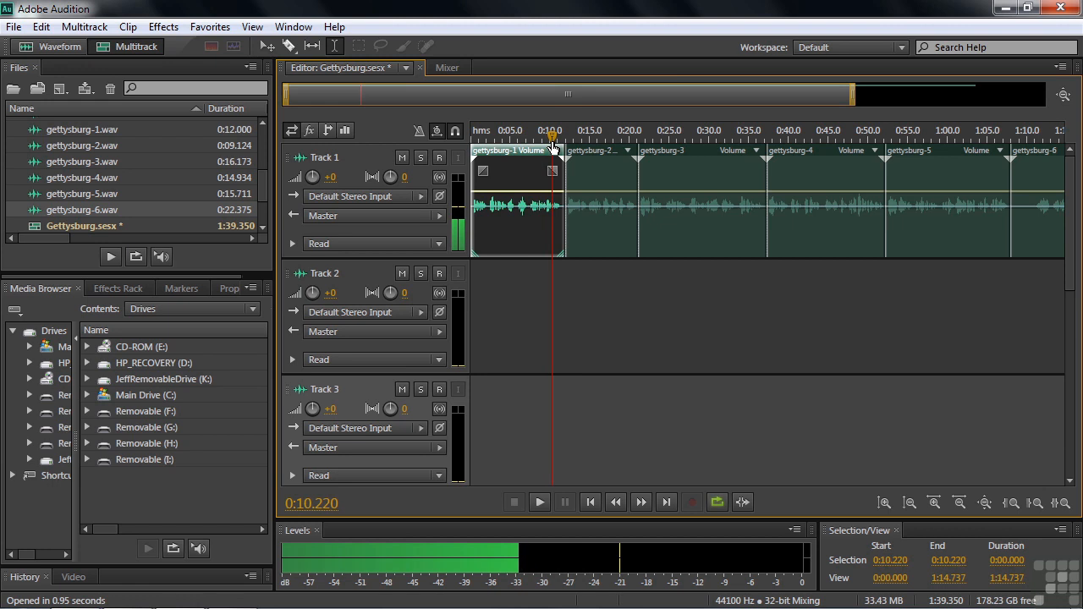
click(41, 27)
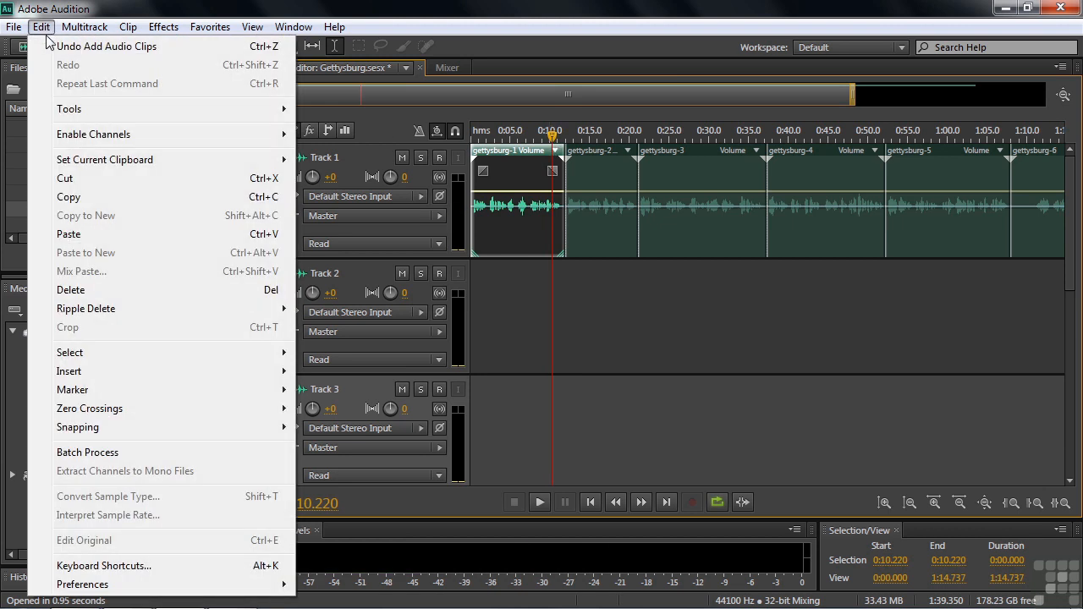
click(81, 237)
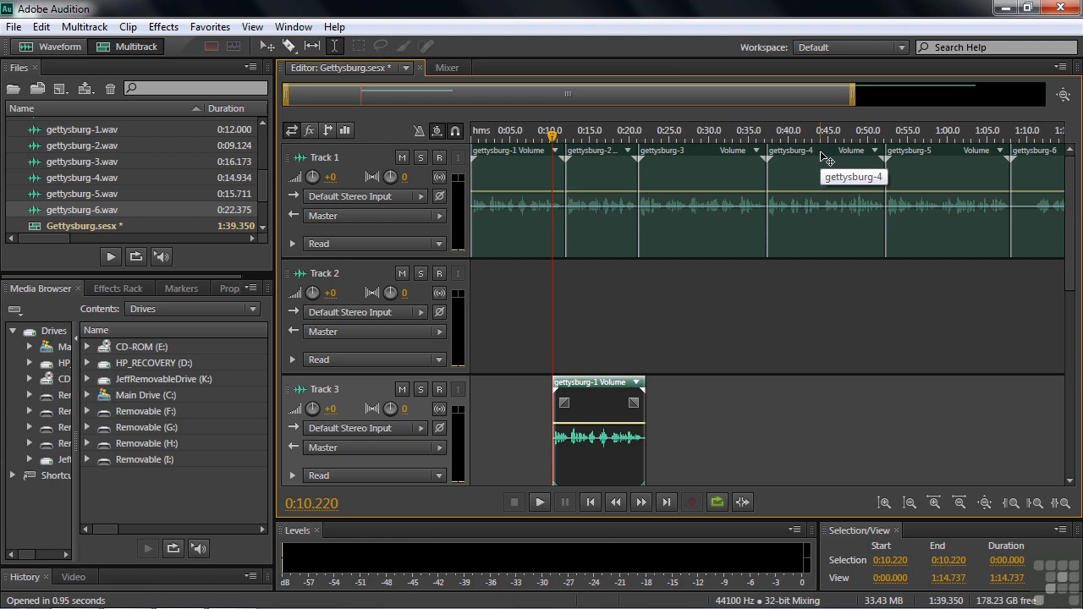
Place a unique copy of Track 1's gettysburg-4 clip on Track 2, starting at about 0:33
drag(821, 153, 788, 316)
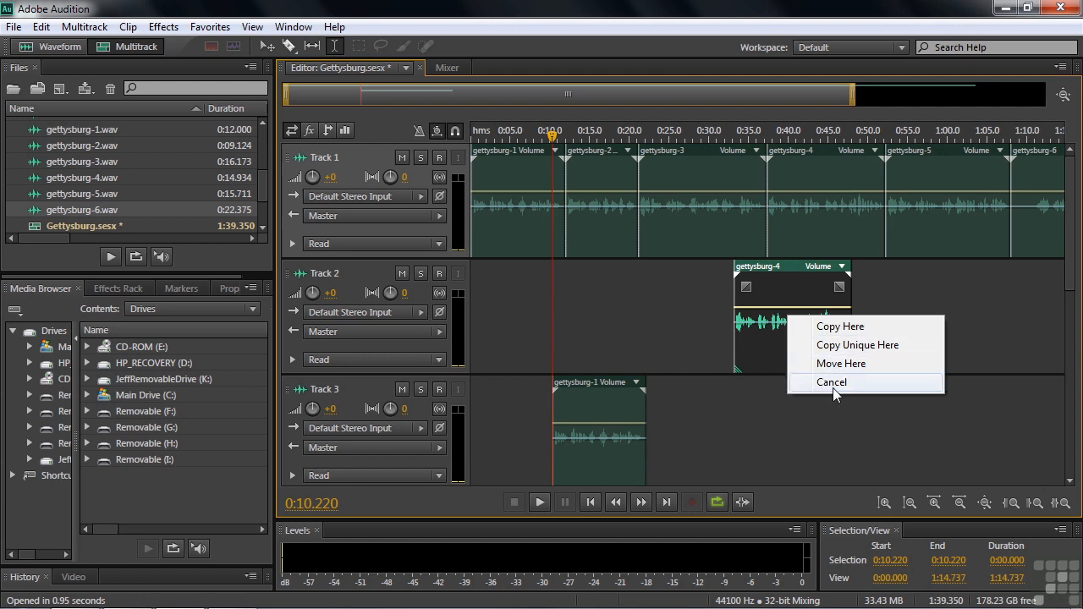
click(840, 345)
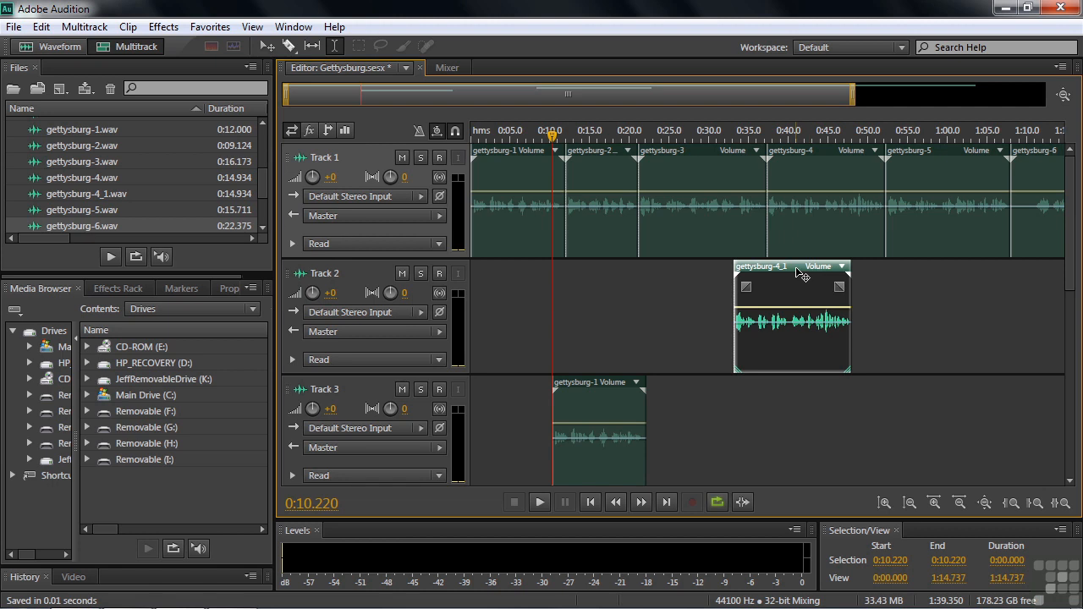
Amplify all of gettysburg-1.wav in the Waveform editor and return to the multitrack session
double_click(511, 156)
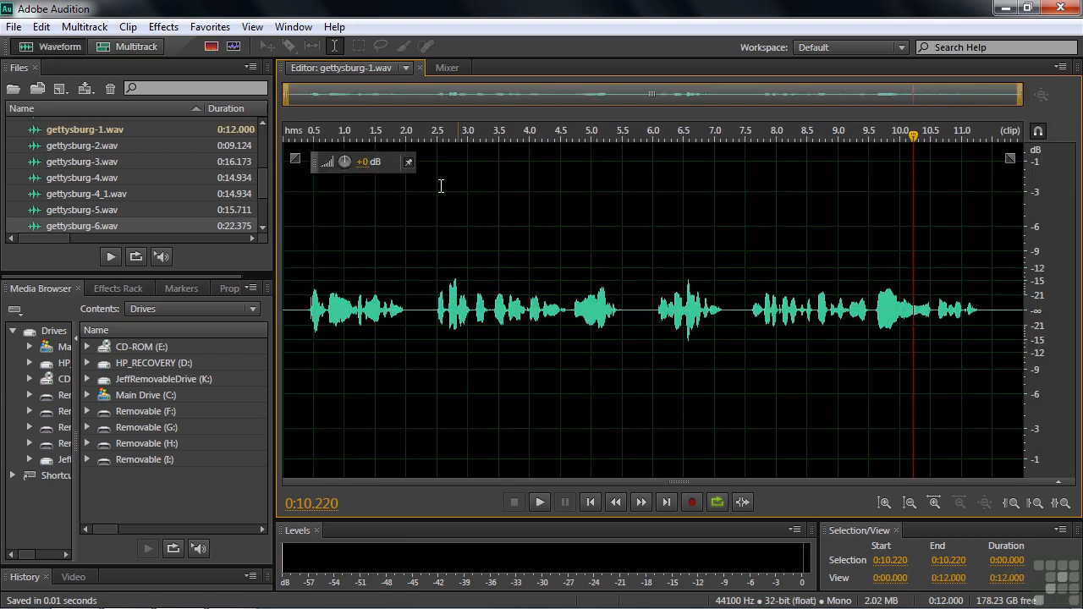
drag(344, 161, 393, 155)
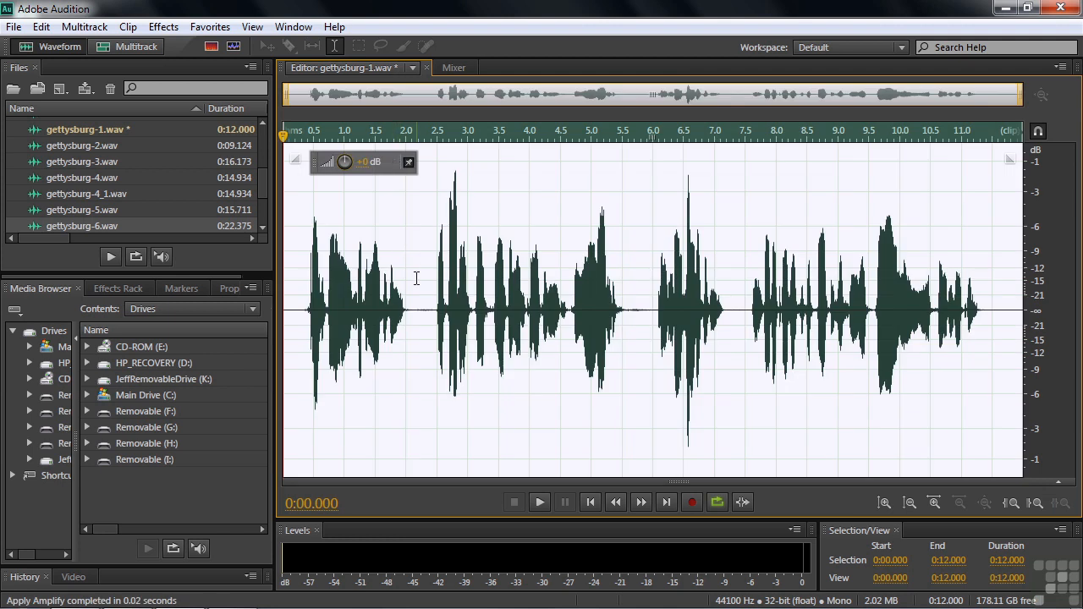
click(416, 277)
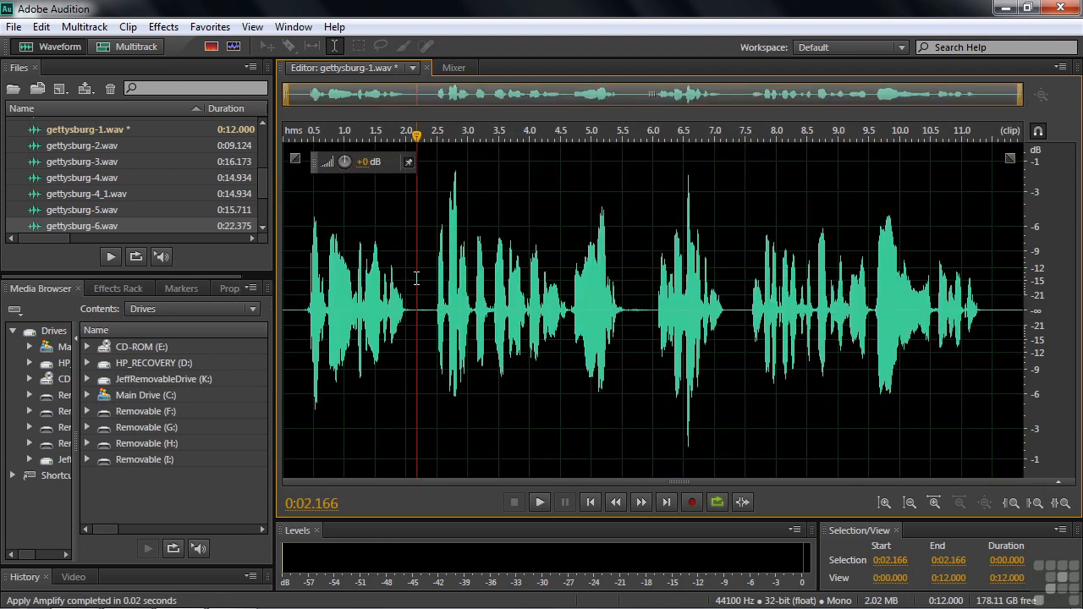
click(122, 44)
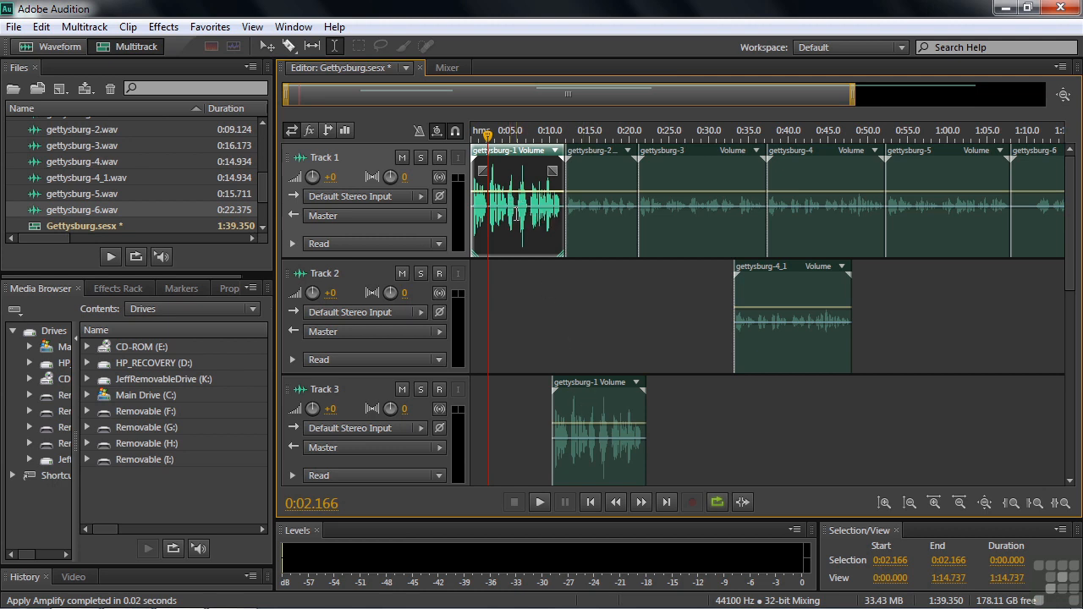
Raise the volume of the gettysburg-4.wav source file in the Waveform editor, and return to the multitrack session
double_click(824, 154)
drag(360, 168, 391, 160)
click(637, 311)
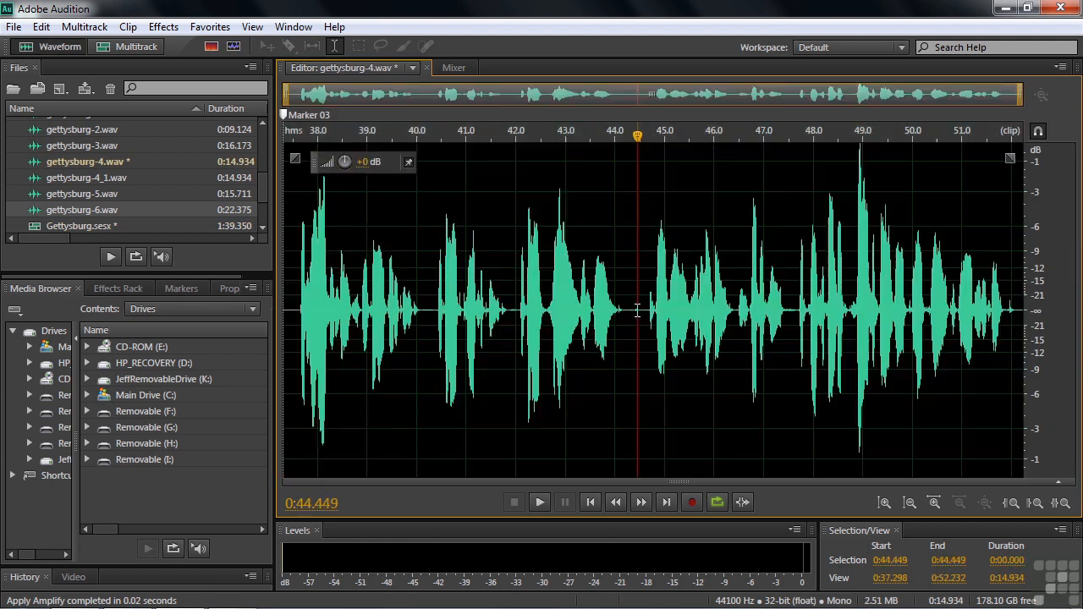
click(118, 51)
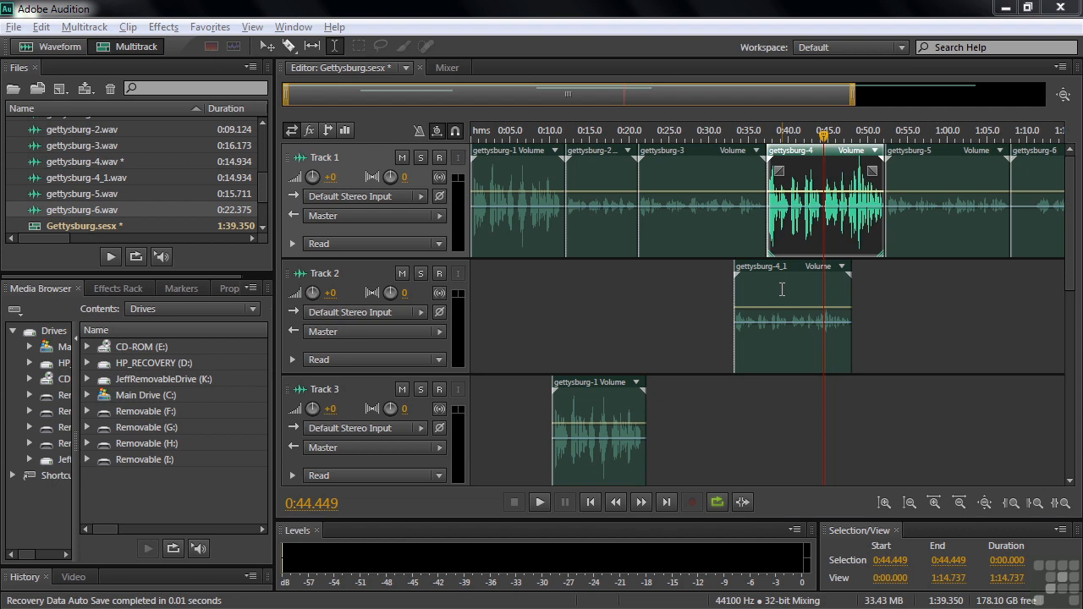
Delete the gettysburg-4_1 clip from Track 2 and the gettysburg-1 copy from Track 3
click(782, 289)
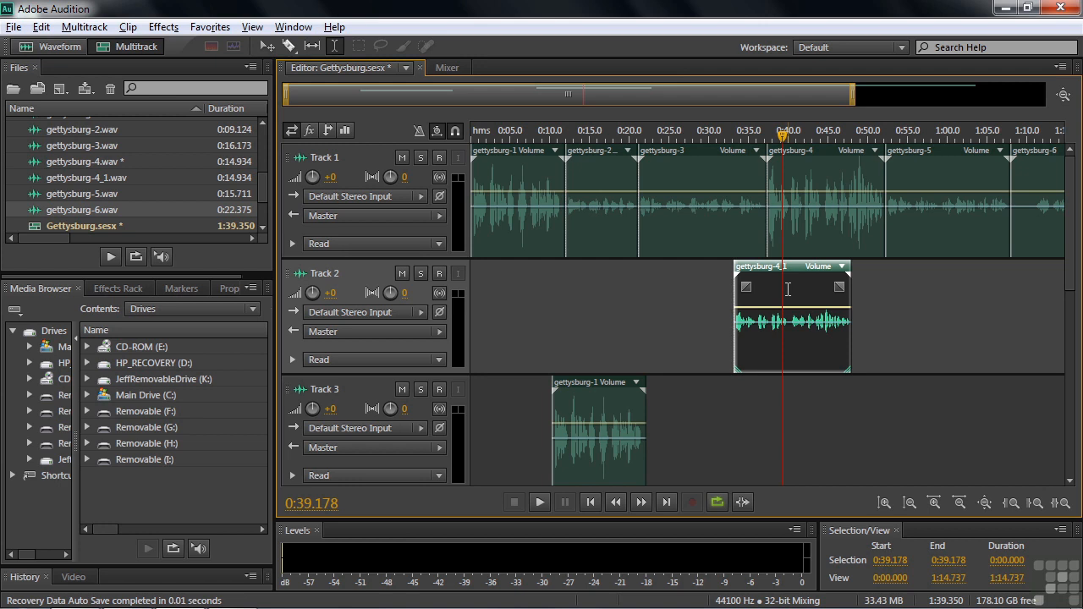
key(Delete)
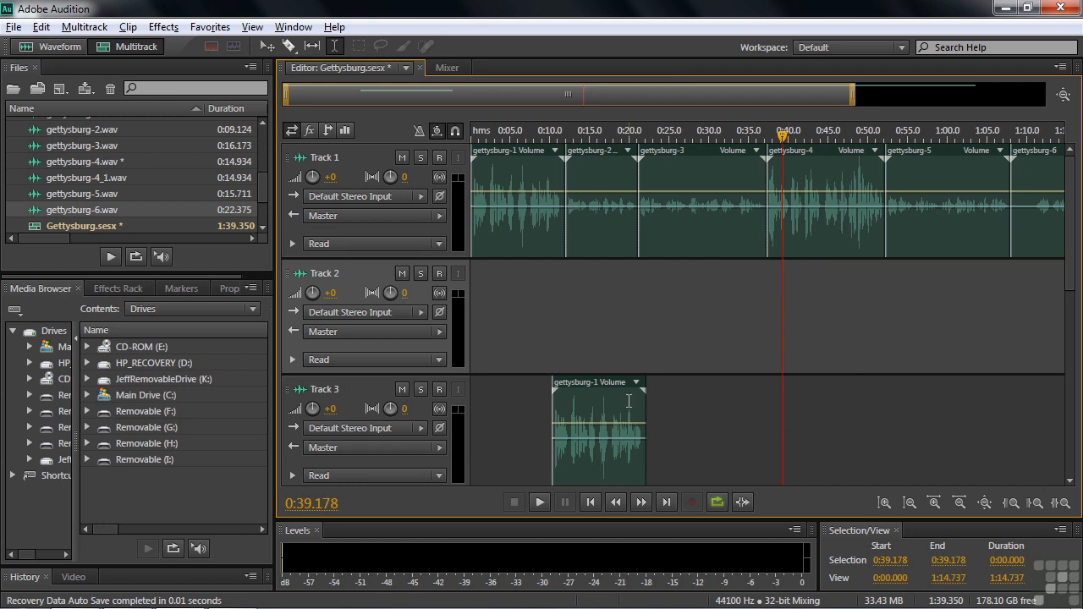
click(265, 45)
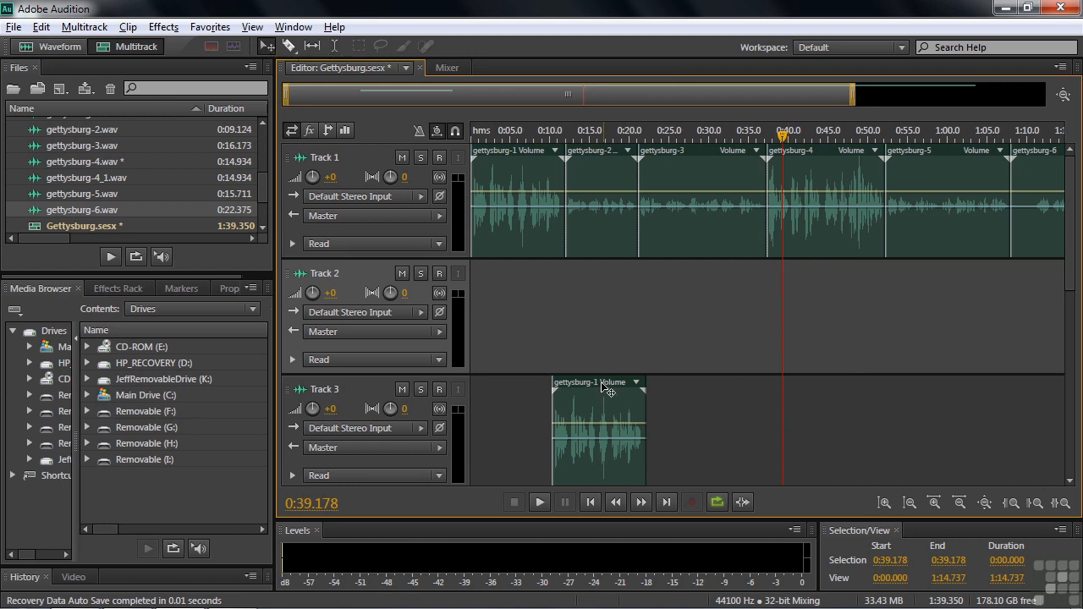
click(601, 403)
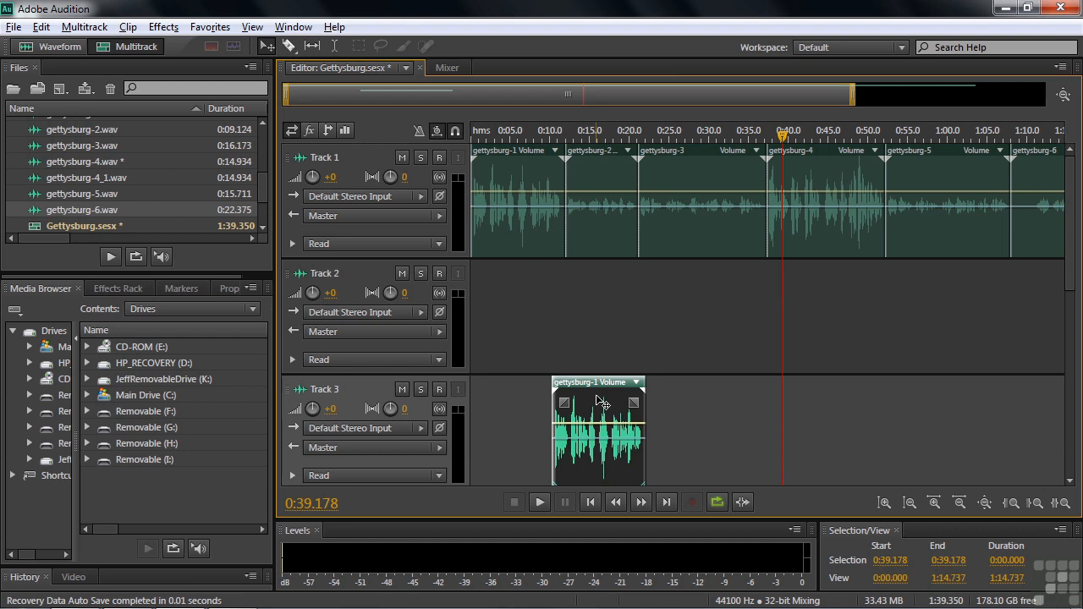
key(Delete)
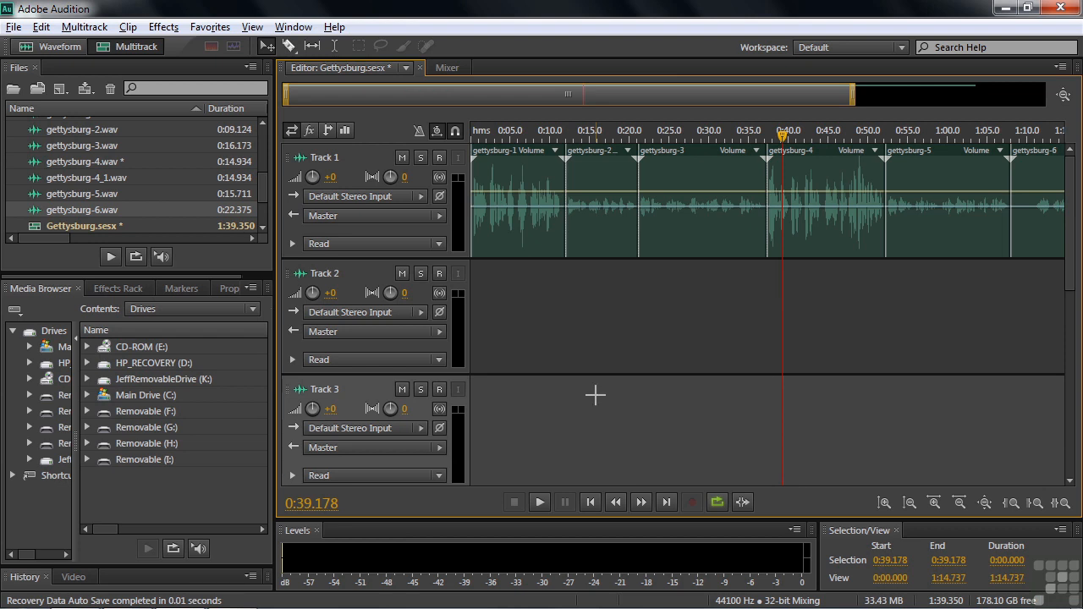
Delete the gettysburg-3 clip from Track 1 and close the resulting gap with Ripple Delete
click(692, 152)
key(Delete)
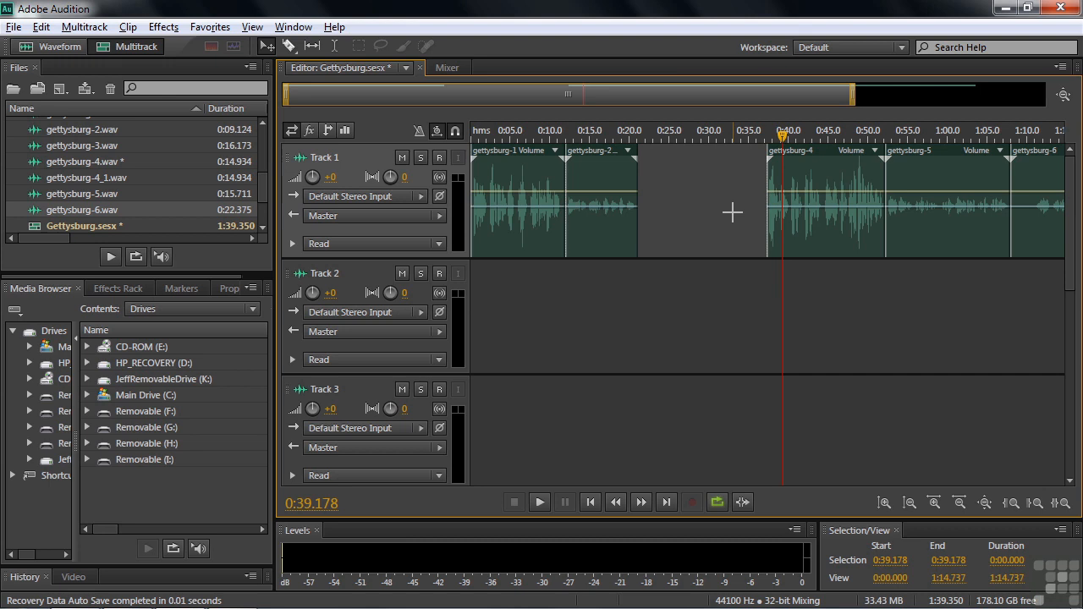
right_click(674, 186)
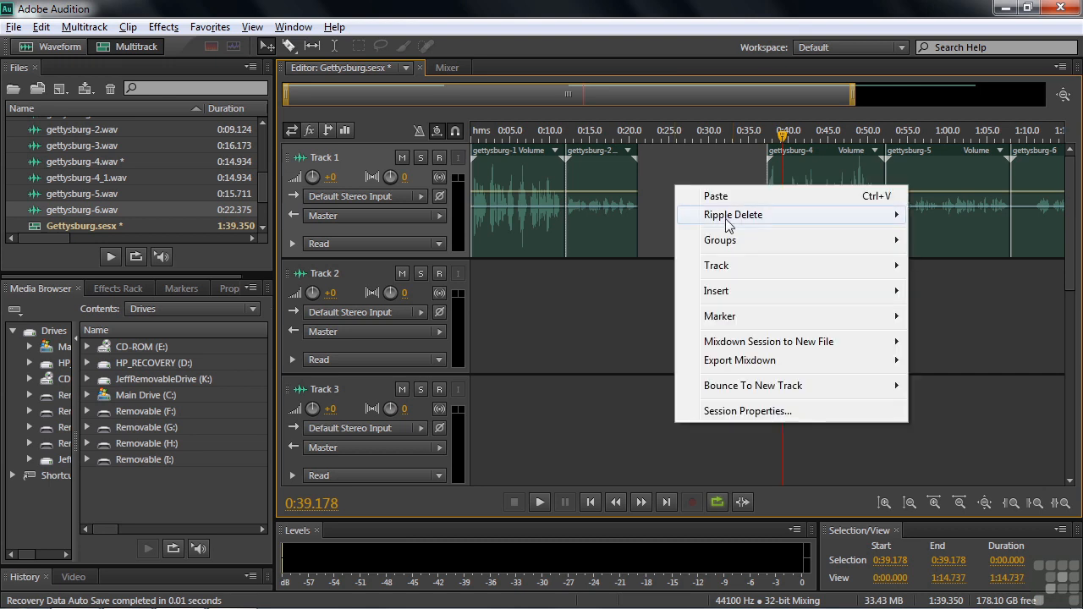
mouse_move(726, 224)
click(421, 290)
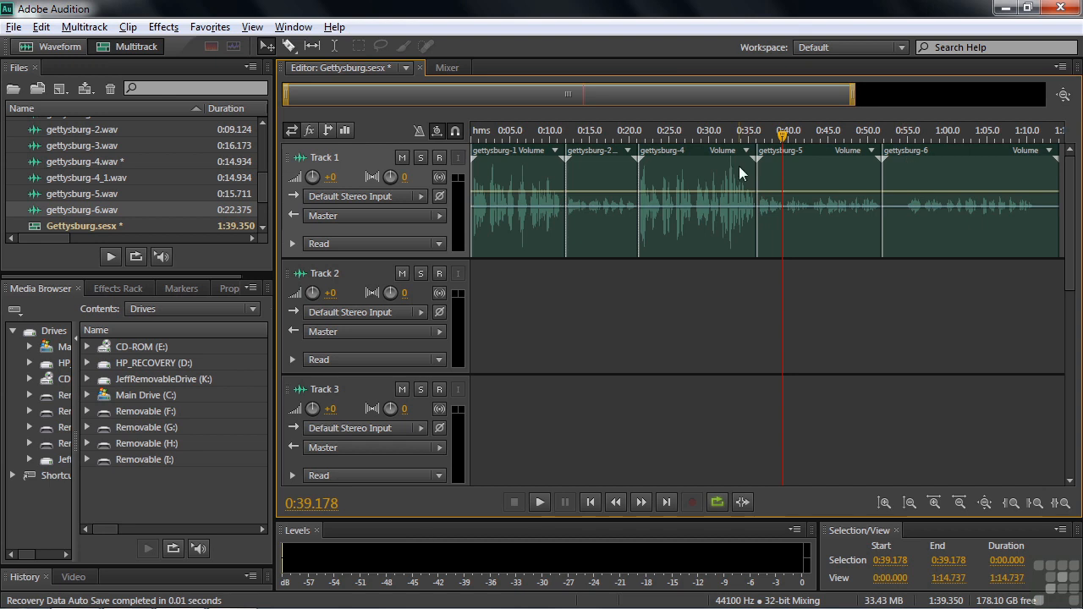
Undo the gap's ripple deletion and the removal of the gettysburg-3 clip
key(ctrl+z)
key(ctrl+z)
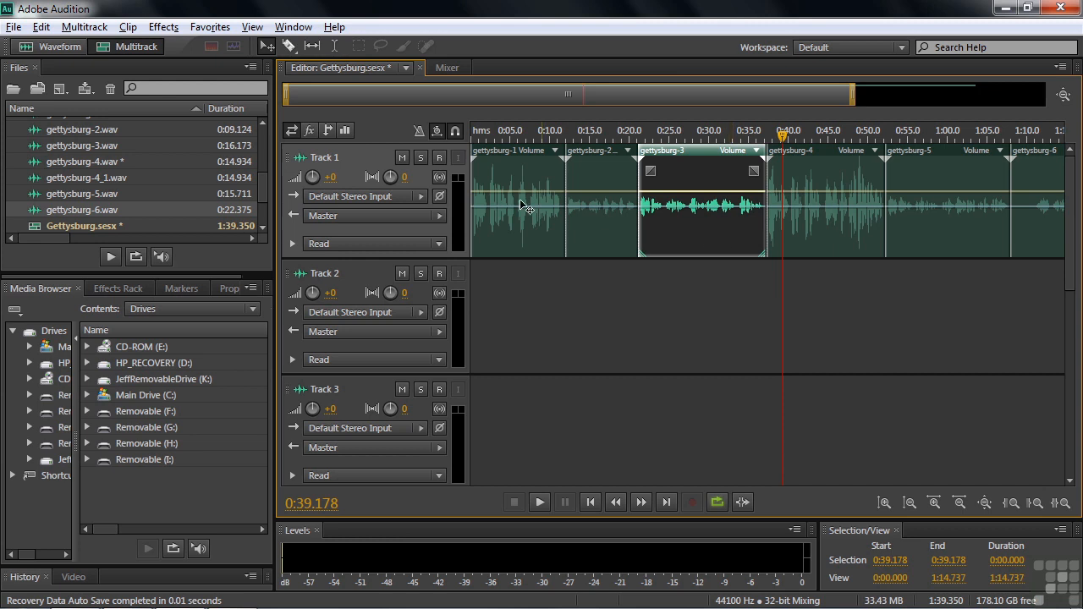
Ripple delete the gettysburg-3 clip on Track 1 so the following clips move up to gettysburg-2
click(41, 27)
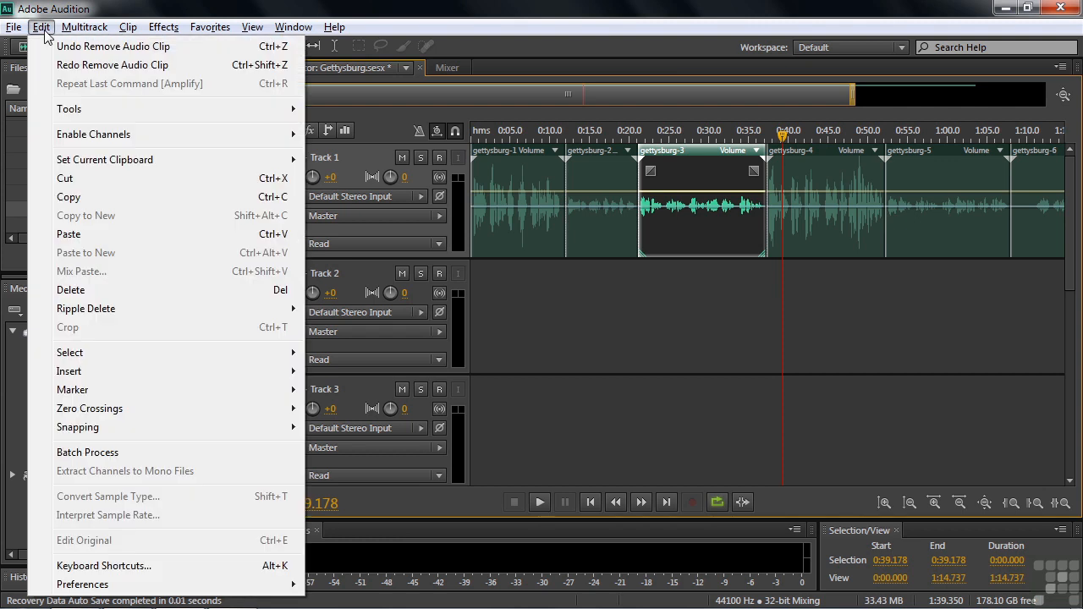
mouse_move(122, 310)
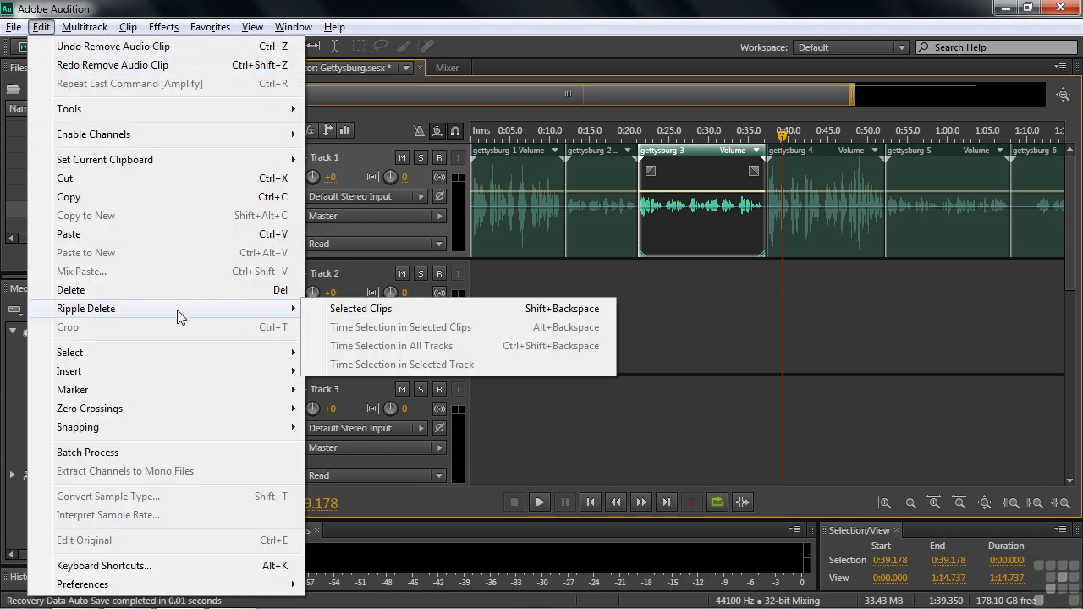
click(360, 309)
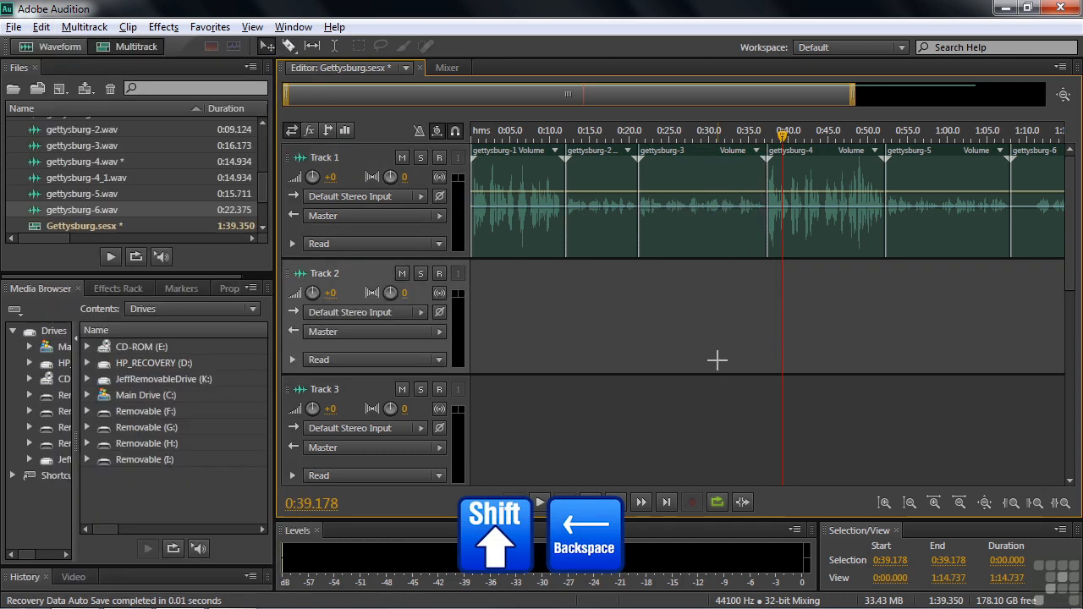
click(703, 159)
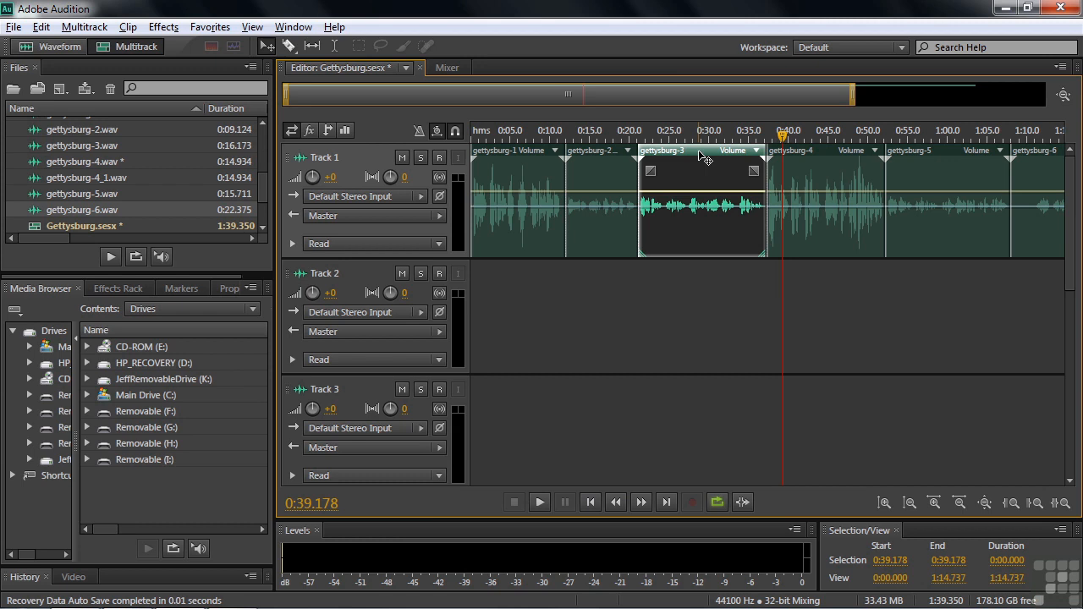
key(shift+BackSpace)
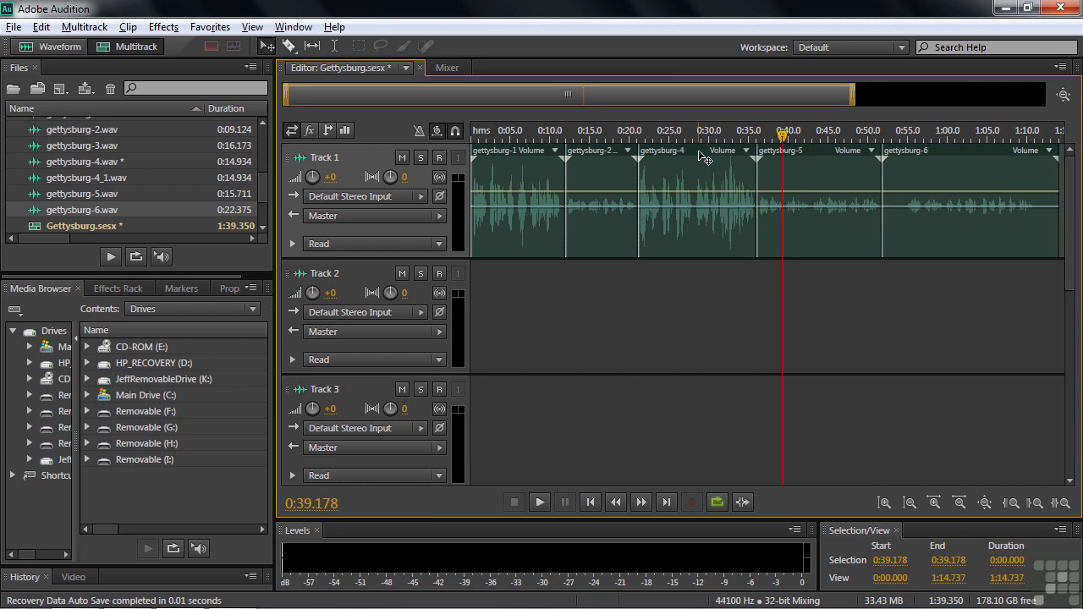